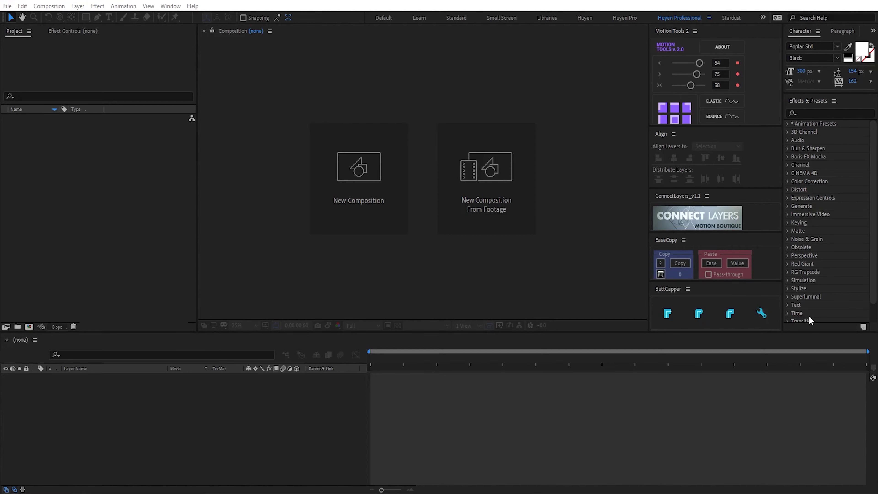
Create the Heart Background composition from the HDTV 1080 24 preset, 20 seconds long
{"action": "left_click", "coordinate": [405, 229]}
{"action": "type", "text": "Heart Background"}
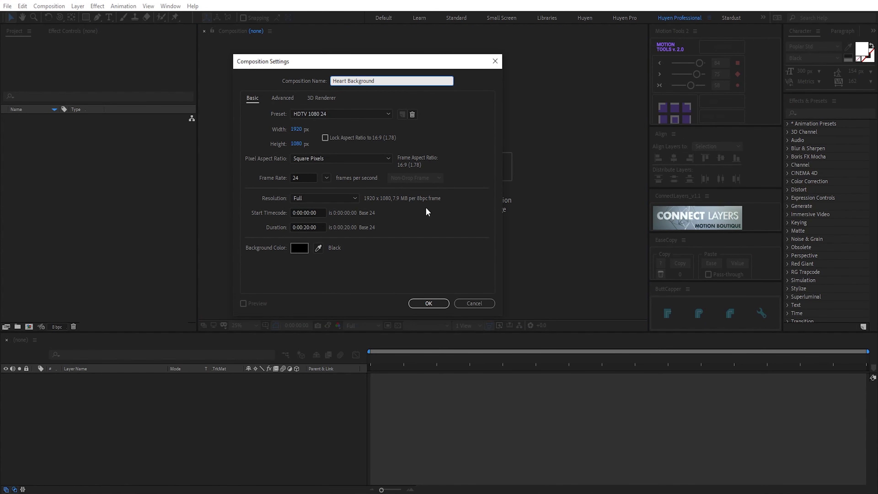
{"action": "left_click", "coordinate": [429, 303]}
Fit the viewer to the composition and add a new solid named Mask
{"action": "left_click", "coordinate": [238, 325]}
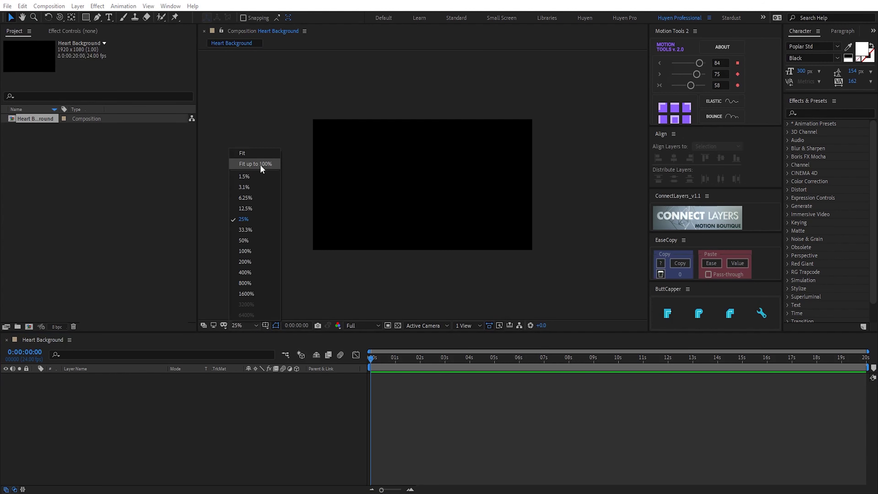
{"action": "left_click", "coordinate": [247, 153]}
{"action": "scroll", "coordinate": [364, 177], "scroll_direction": "down", "scroll_amount": 2}
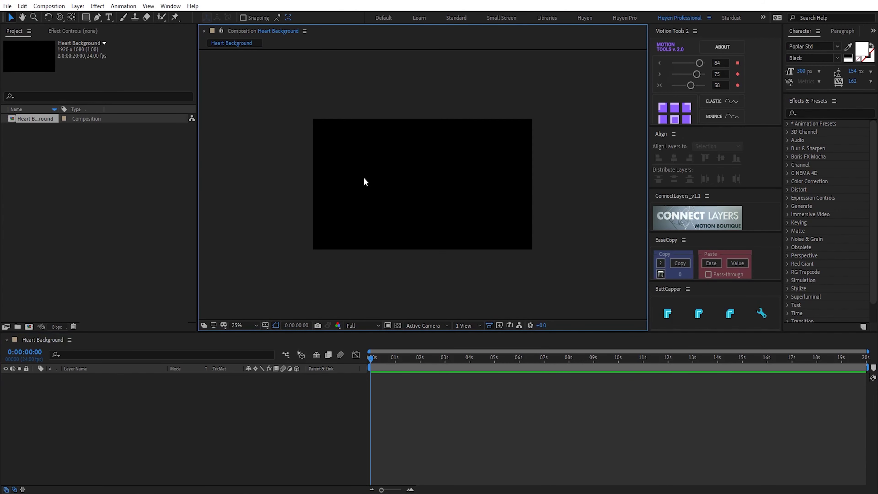
{"action": "key", "text": "ctrl+y"}
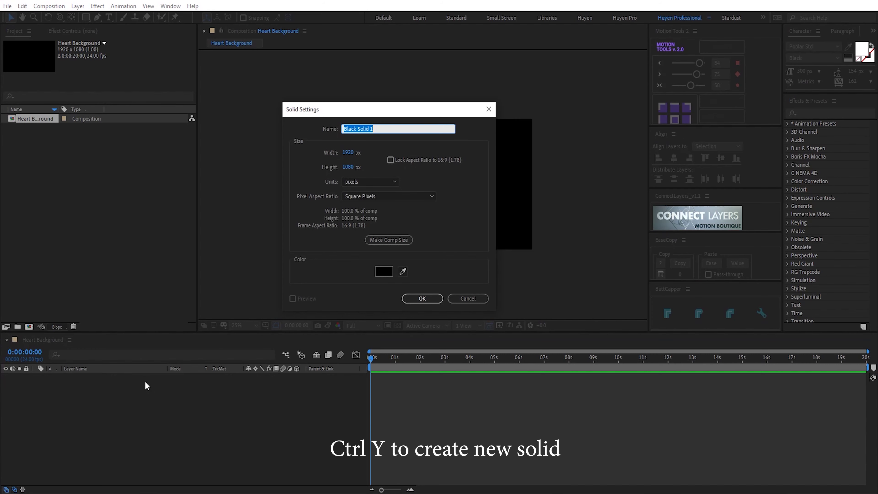
{"action": "type", "text": "Mask"}
{"action": "key", "text": "Return"}
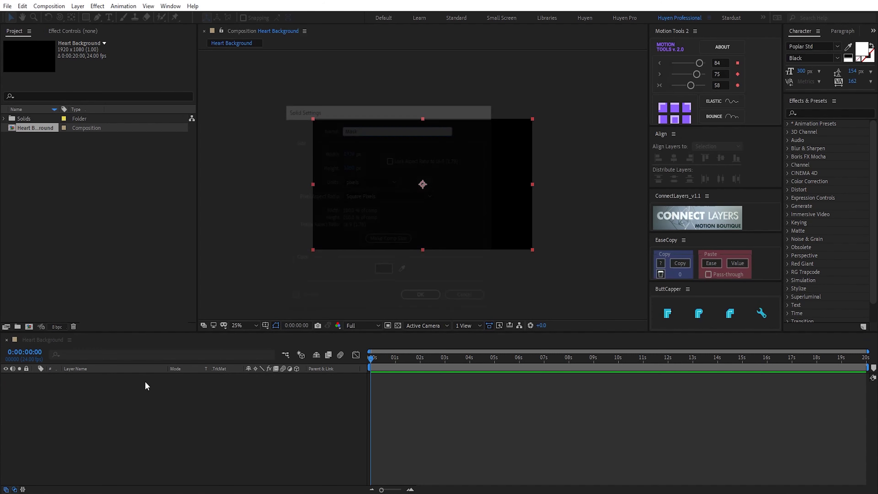
Draw a heart-shaped mask path on the Mask solid with the Pen tool
{"action": "left_click", "coordinate": [99, 18]}
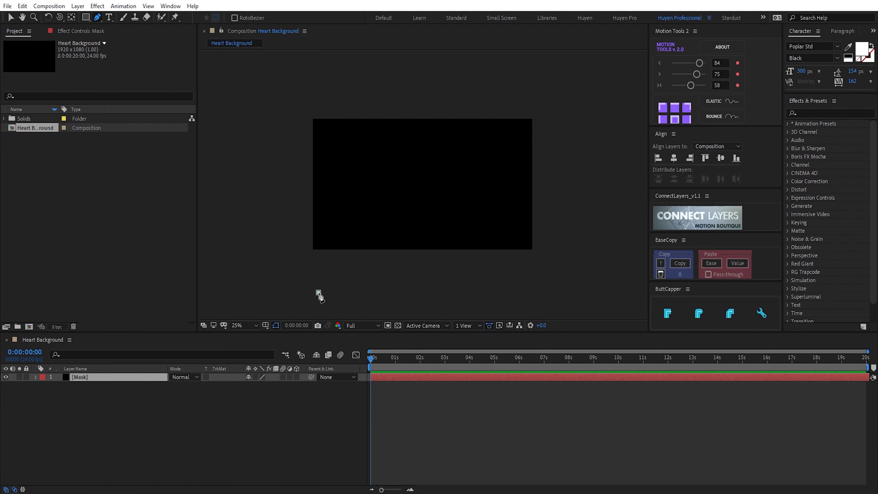
{"action": "left_click_drag", "start_coordinate": [318, 292], "coordinate": [334, 283]}
{"action": "left_click_drag", "start_coordinate": [473, 181], "coordinate": [437, 144]}
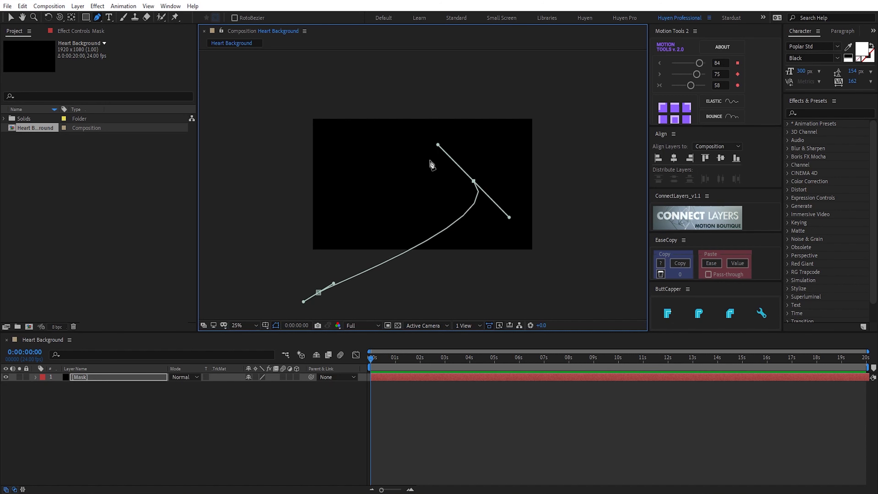
{"action": "mouse_move", "coordinate": [419, 174]}
{"action": "left_mouse_down"}
{"action": "mouse_move", "coordinate": [376, 153]}
{"action": "mouse_move", "coordinate": [343, 196]}
{"action": "left_mouse_up"}
{"action": "left_click_drag", "start_coordinate": [467, 276], "coordinate": [520, 295]}
{"action": "left_click_drag", "start_coordinate": [474, 183], "coordinate": [488, 165]}
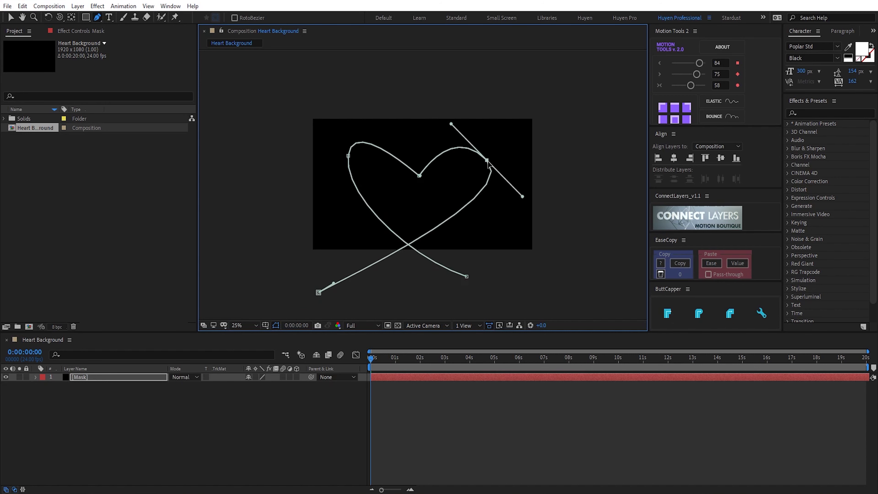
{"action": "left_click_drag", "start_coordinate": [522, 196], "coordinate": [541, 244]}
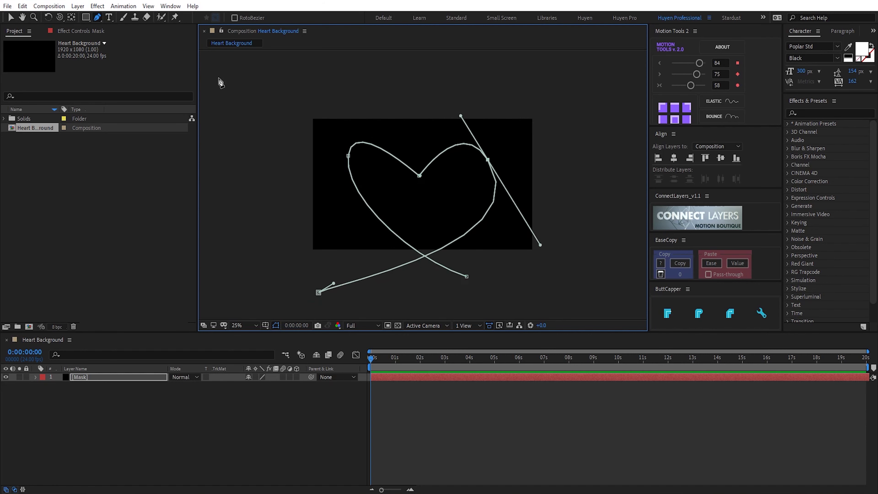
Refine the heart's curves and cross the two bottom tails, then expand Mask 1
{"action": "left_click_drag", "start_coordinate": [97, 17], "coordinate": [132, 53]}
{"action": "left_click_drag", "start_coordinate": [490, 162], "coordinate": [451, 114]}
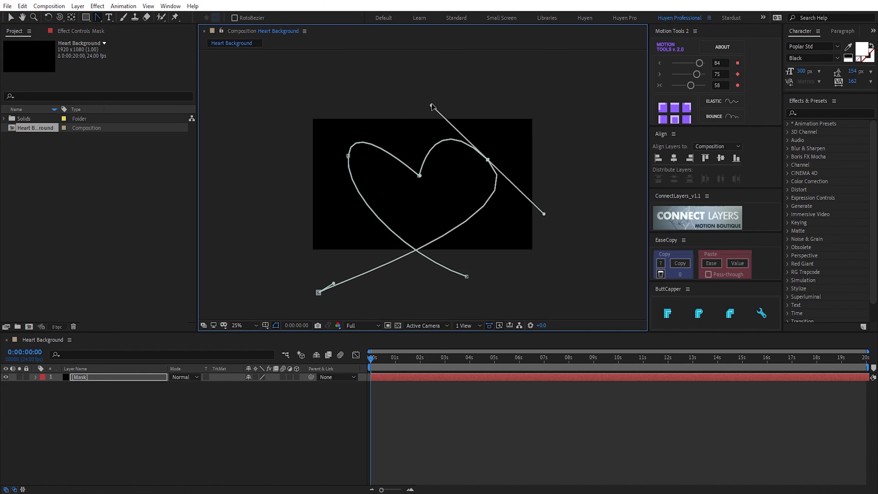
{"action": "left_click_drag", "start_coordinate": [451, 114], "coordinate": [429, 99]}
{"action": "left_click_drag", "start_coordinate": [348, 156], "coordinate": [313, 195]}
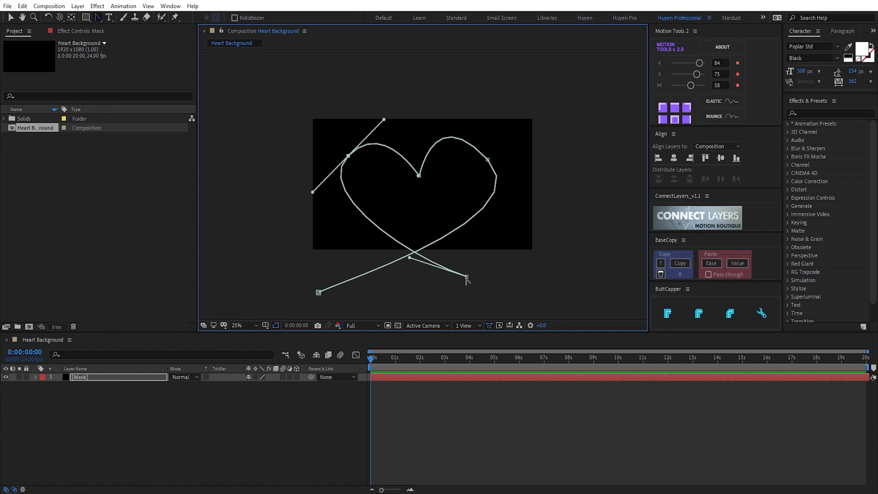
{"action": "key", "text": "v"}
{"action": "left_click_drag", "start_coordinate": [466, 278], "coordinate": [480, 282]}
{"action": "mouse_move", "coordinate": [494, 163]}
{"action": "left_mouse_down"}
{"action": "mouse_move", "coordinate": [549, 225]}
{"action": "mouse_move", "coordinate": [533, 214]}
{"action": "left_mouse_up"}
{"action": "left_click_drag", "start_coordinate": [319, 292], "coordinate": [353, 283]}
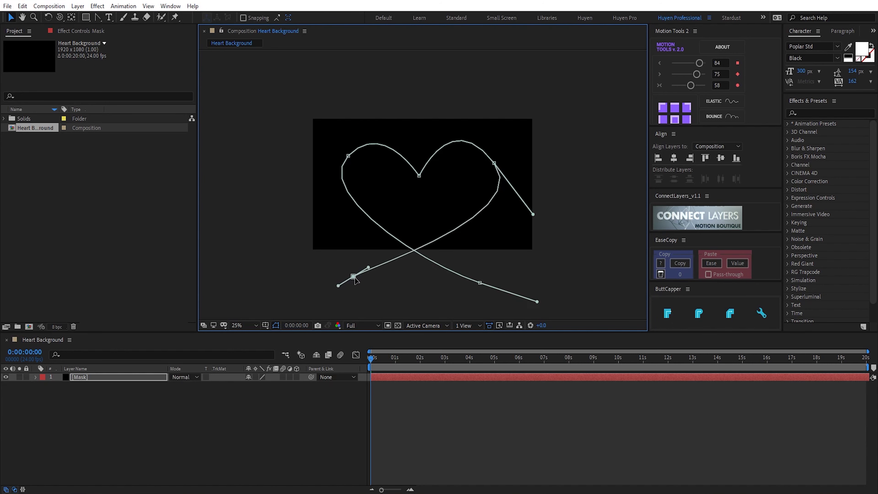
{"action": "left_click_drag", "start_coordinate": [502, 295], "coordinate": [514, 285]}
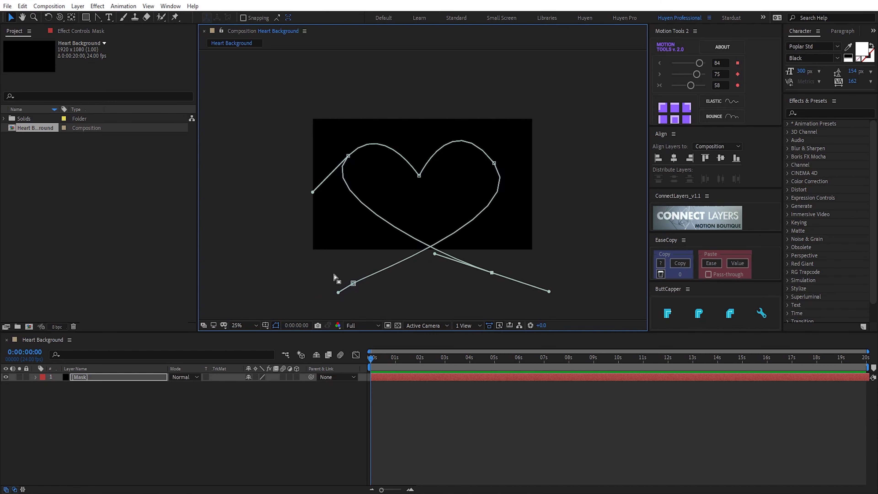
{"action": "left_click", "coordinate": [35, 377]}
{"action": "left_click", "coordinate": [45, 386]}
Shift the whole heart mask path upward with Free Transform
{"action": "left_click", "coordinate": [52, 394]}
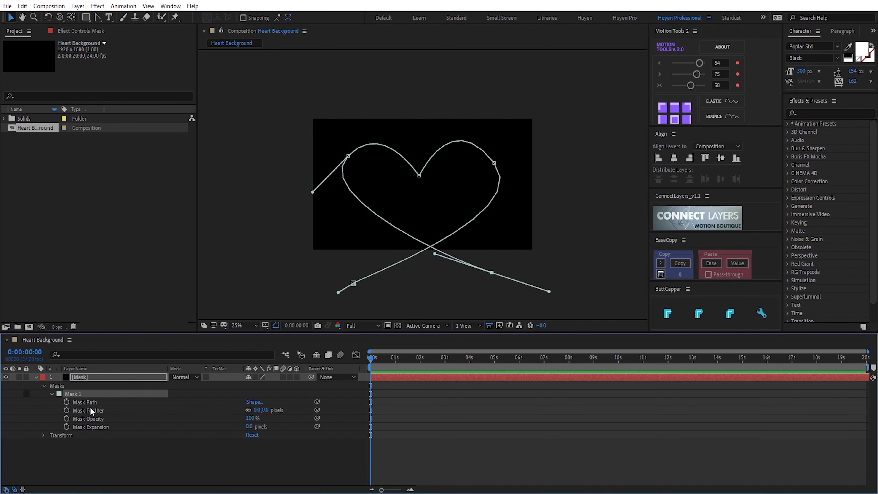
{"action": "left_click", "coordinate": [91, 402]}
{"action": "key", "text": "ctrl+t"}
{"action": "left_click", "coordinate": [451, 193]}
{"action": "key", "text": "shift+Up"}
{"action": "key", "text": "shift+Up"}
{"action": "key", "text": "shift+Up"}
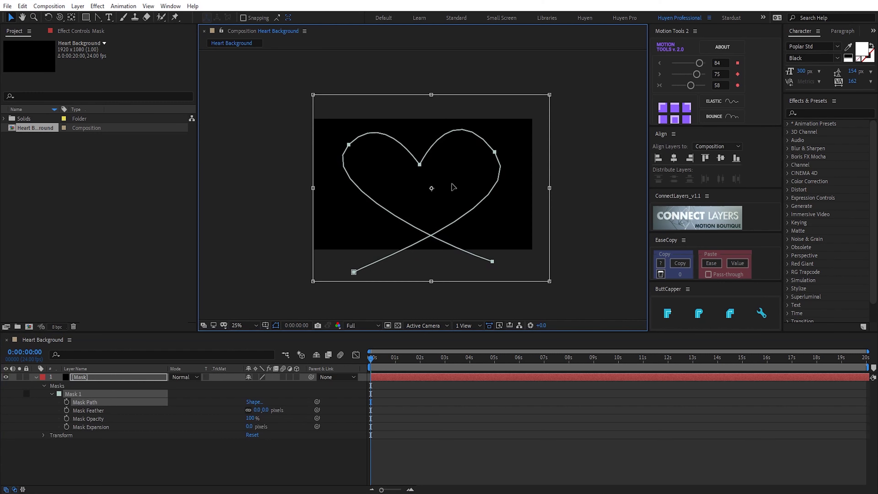
{"action": "key", "text": "shift+Up"}
{"action": "key", "text": "shift+Up"}
{"action": "key", "text": "shift+Up"}
{"action": "left_click", "coordinate": [145, 464]}
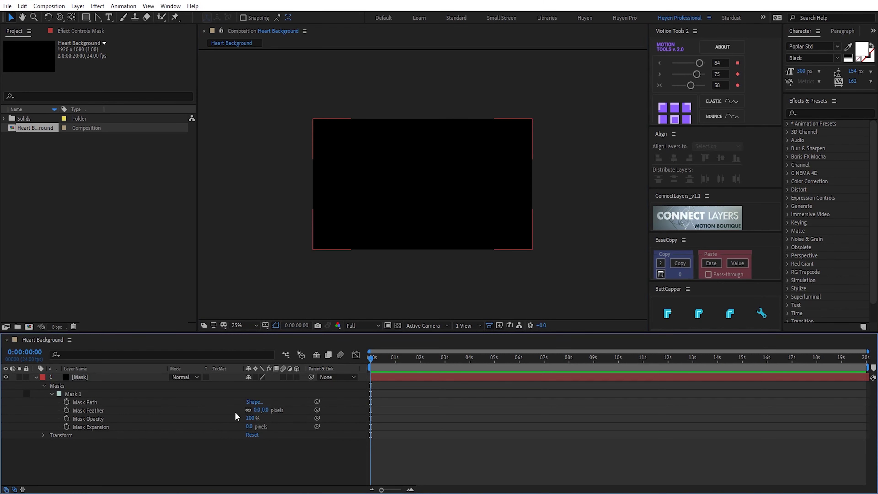
Add a new light layer named Motion Path 1
{"action": "right_click", "coordinate": [173, 461]}
{"action": "mouse_move", "coordinate": [244, 351]}
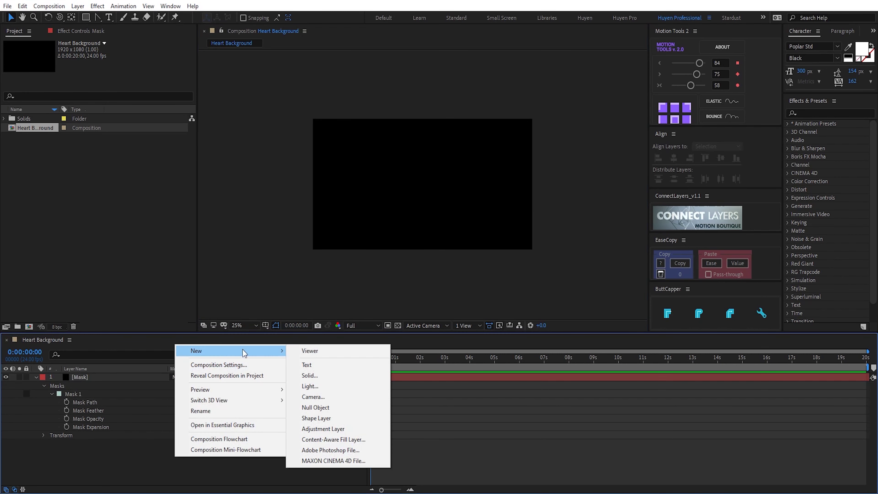
{"action": "left_click", "coordinate": [323, 387]}
{"action": "type", "text": "Motion Path 1"}
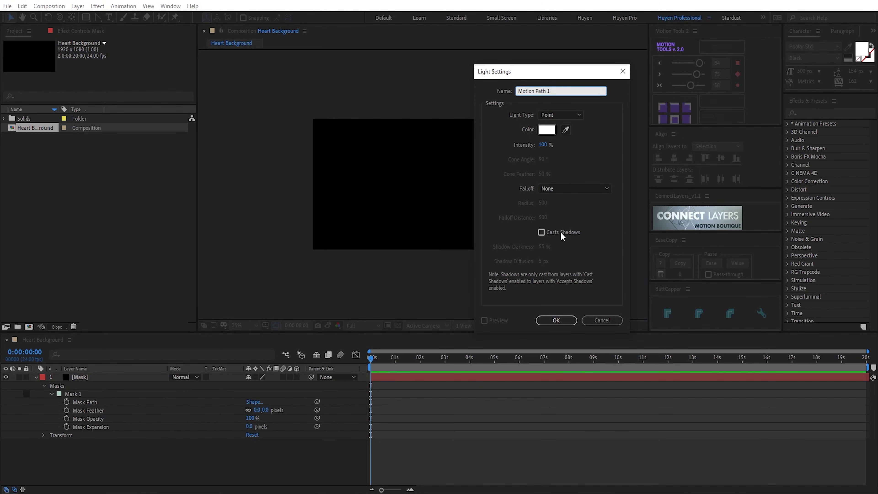
{"action": "left_click", "coordinate": [556, 320]}
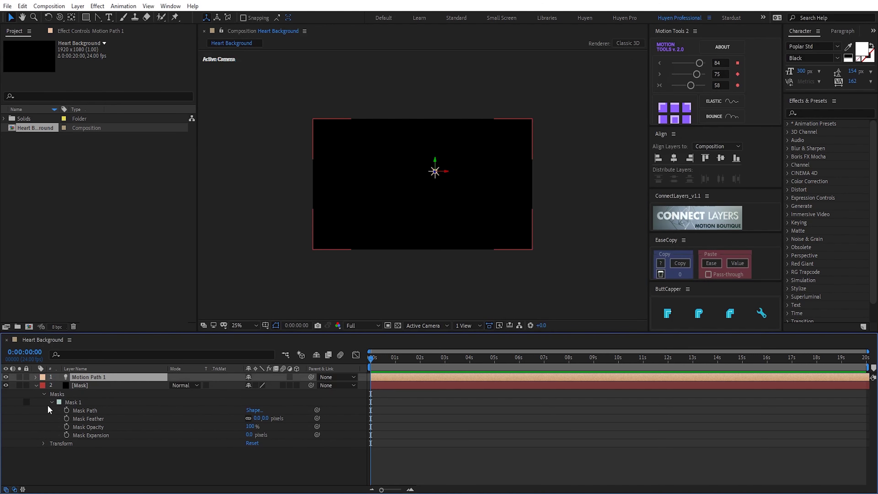
Copy the heart Mask Path and paste it into the light's Position keyframes
{"action": "key", "text": "p"}
{"action": "left_click", "coordinate": [85, 418]}
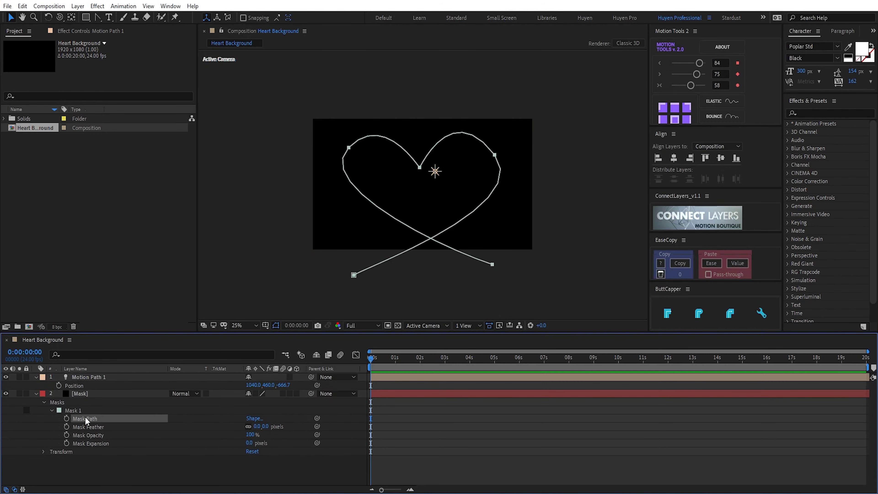
{"action": "left_click", "coordinate": [22, 6]}
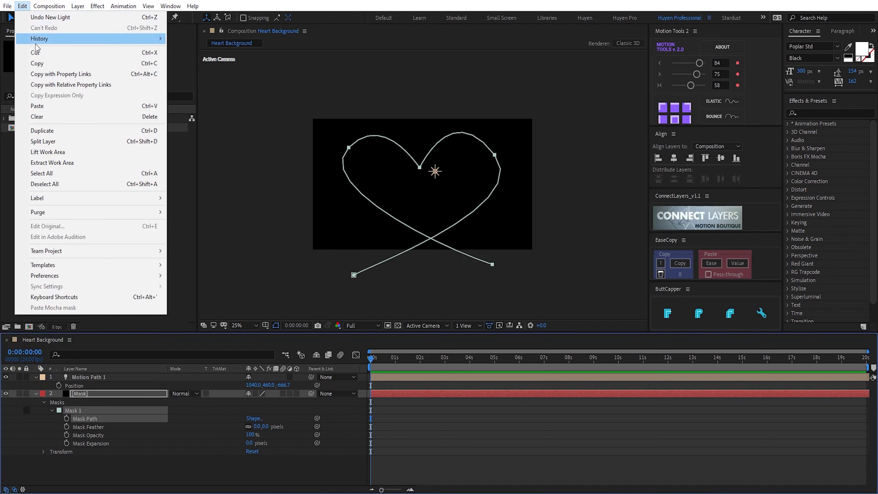
{"action": "left_click", "coordinate": [34, 63]}
{"action": "left_click", "coordinate": [79, 385]}
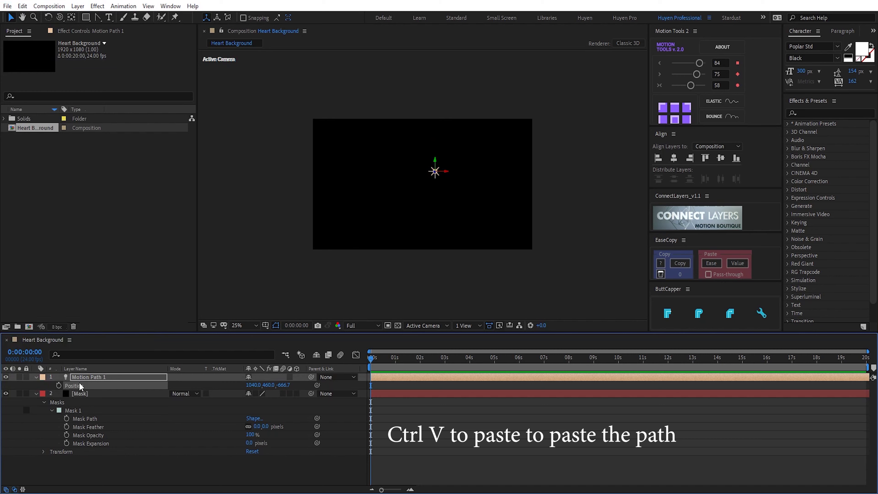
{"action": "key", "text": "ctrl+v"}
Move the last Position keyframe to 5:00 and delete the Mask solid
{"action": "left_click", "coordinate": [483, 368]}
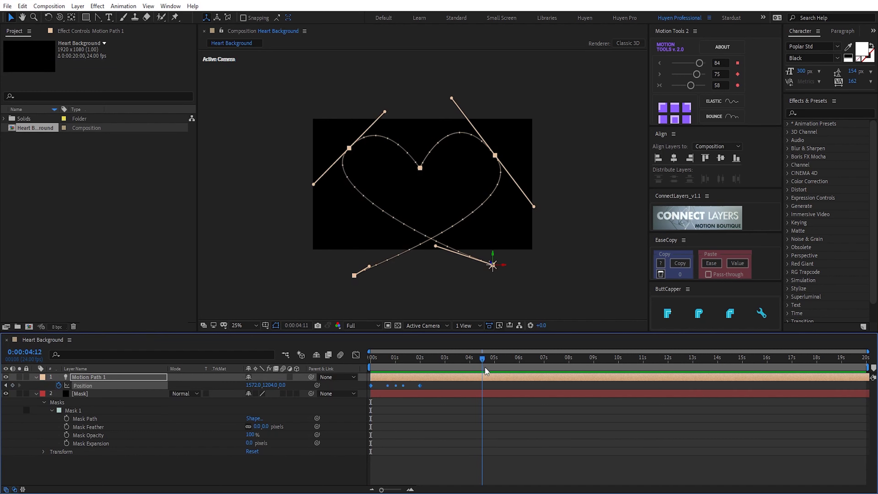
{"action": "left_click_drag", "start_coordinate": [485, 368], "coordinate": [495, 371]}
{"action": "left_click_drag", "start_coordinate": [420, 385], "coordinate": [488, 395]}
{"action": "key", "text": "equal"}
{"action": "left_click_drag", "start_coordinate": [454, 491], "coordinate": [417, 490]}
{"action": "left_click", "coordinate": [368, 361]}
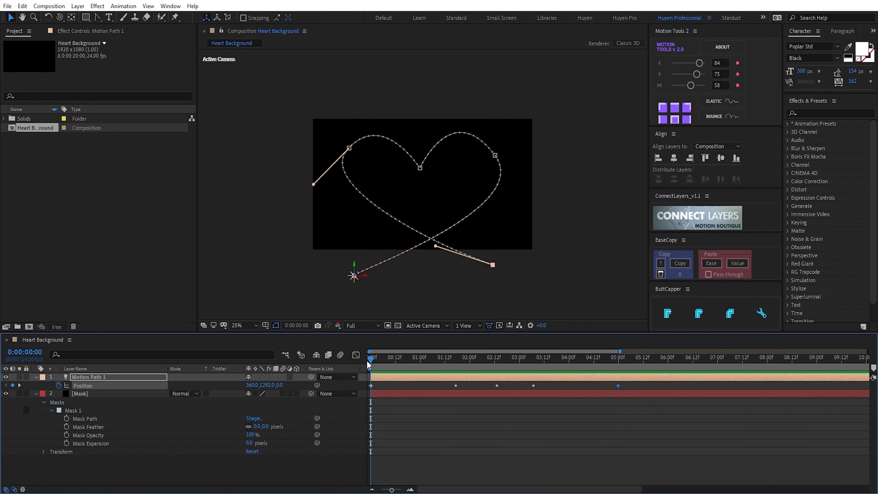
{"action": "left_click", "coordinate": [110, 396]}
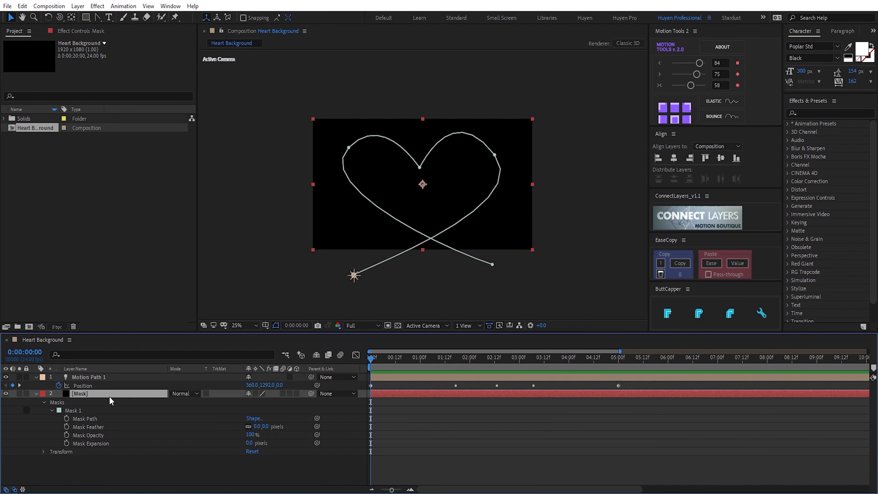
{"action": "key", "text": "Delete"}
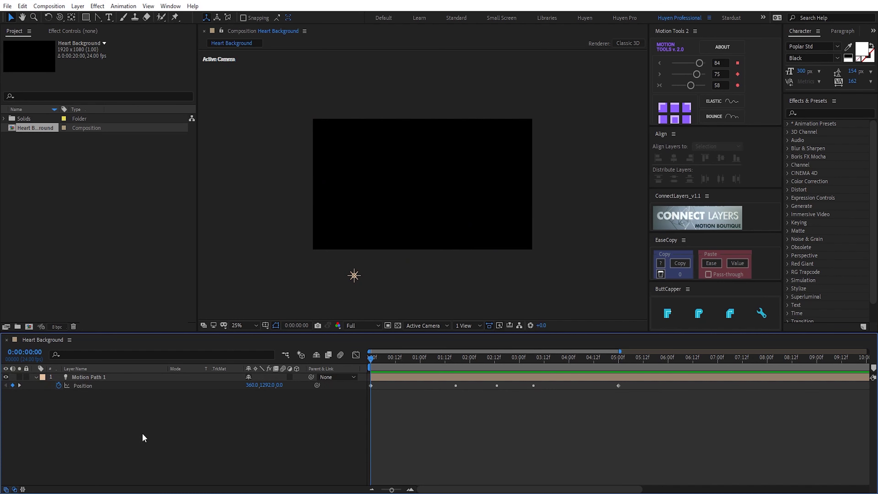
Create a solid named Particular and apply RG Trapcode > Particular to it
{"action": "key", "text": "ctrl+y"}
{"action": "type", "text": "Particular"}
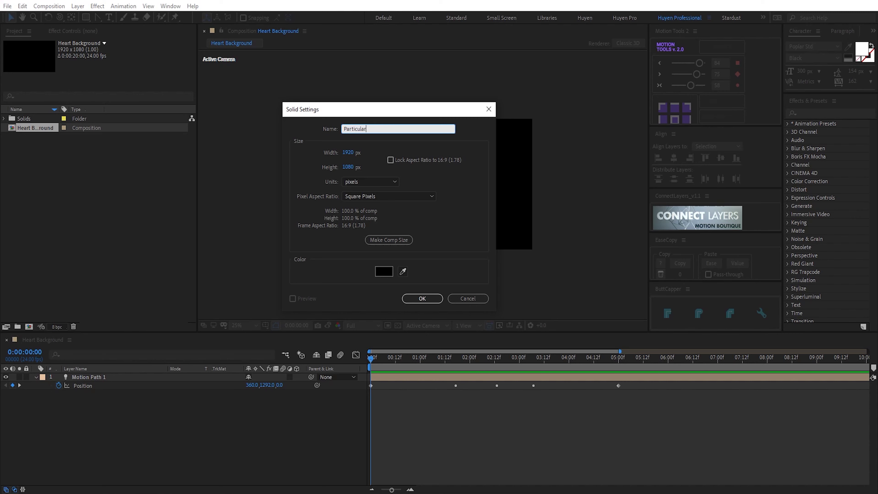
{"action": "key", "text": "Return"}
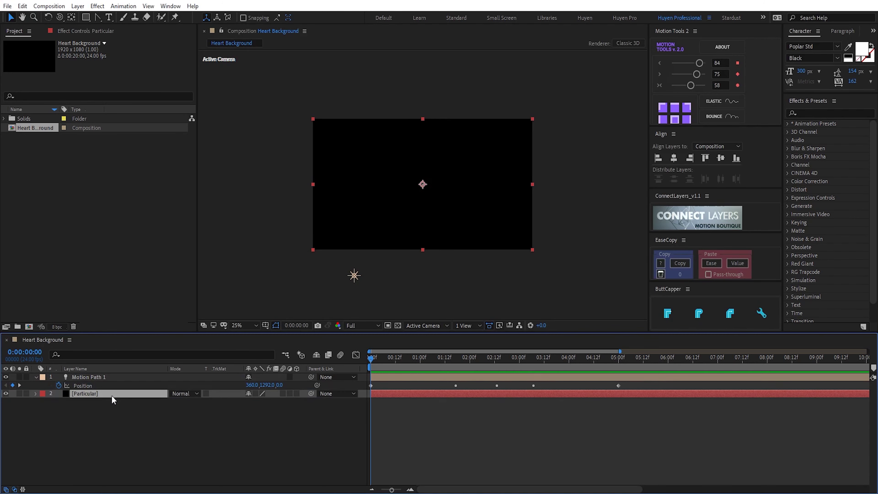
{"action": "left_click", "coordinate": [97, 6]}
{"action": "mouse_move", "coordinate": [194, 213]}
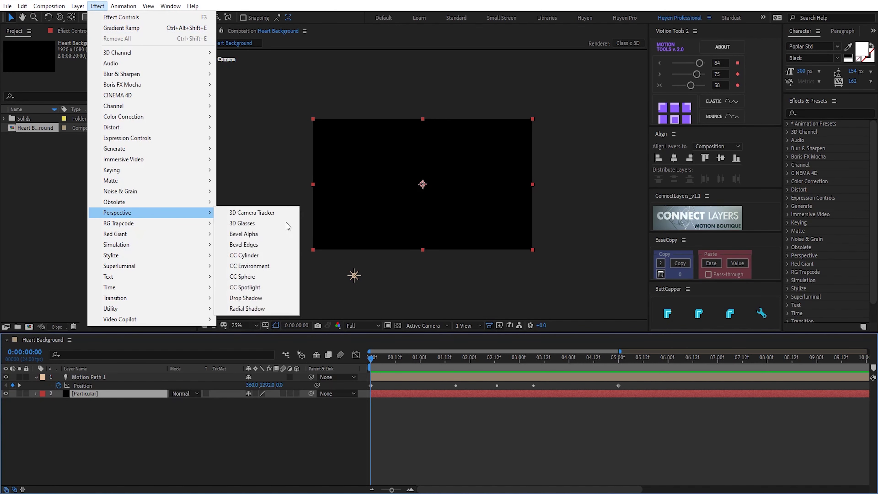
{"action": "left_click", "coordinate": [256, 288]}
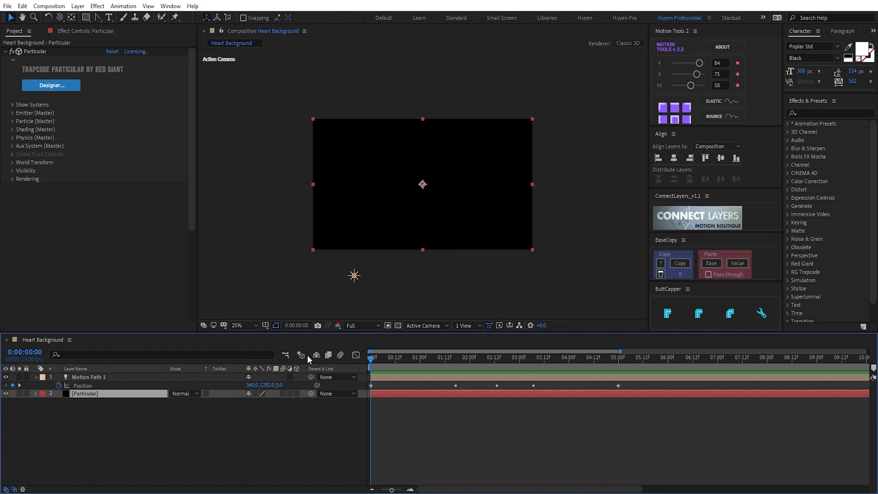
Set the Particular emitter position to 360, 1292
{"action": "left_click", "coordinate": [13, 114]}
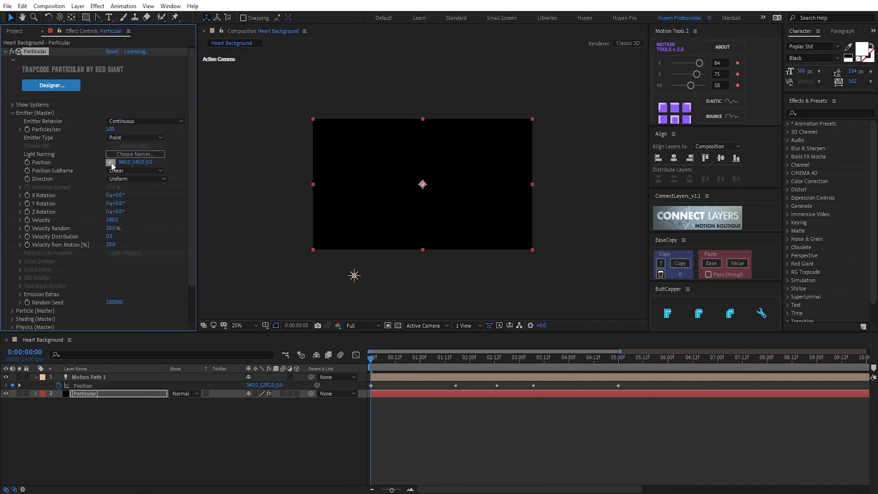
{"action": "left_click", "coordinate": [250, 385]}
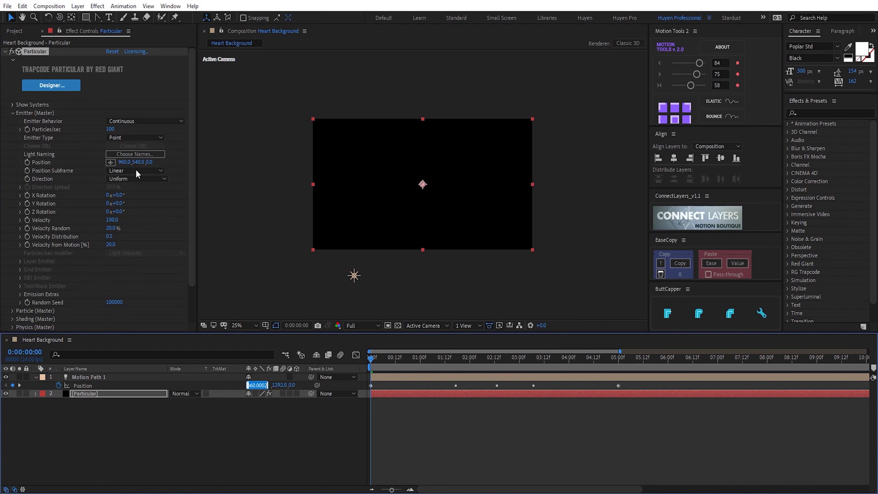
{"action": "left_click", "coordinate": [125, 162]}
{"action": "left_click", "coordinate": [265, 385]}
{"action": "left_click", "coordinate": [136, 162]}
{"action": "key", "text": "ctrl+v"}
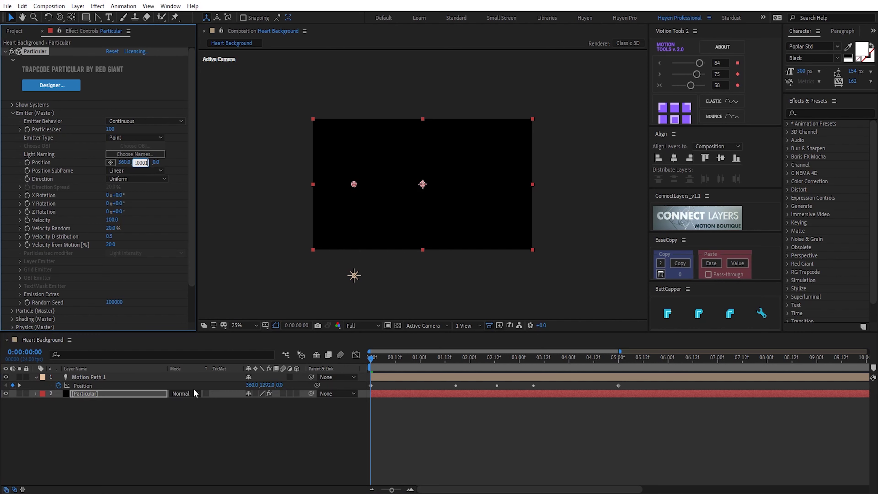
{"action": "left_click", "coordinate": [195, 410]}
{"action": "left_click_drag", "start_coordinate": [374, 370], "coordinate": [454, 360]}
{"action": "left_click", "coordinate": [12, 327]}
{"action": "scroll", "coordinate": [87, 276], "scroll_direction": "down", "scroll_amount": 2}
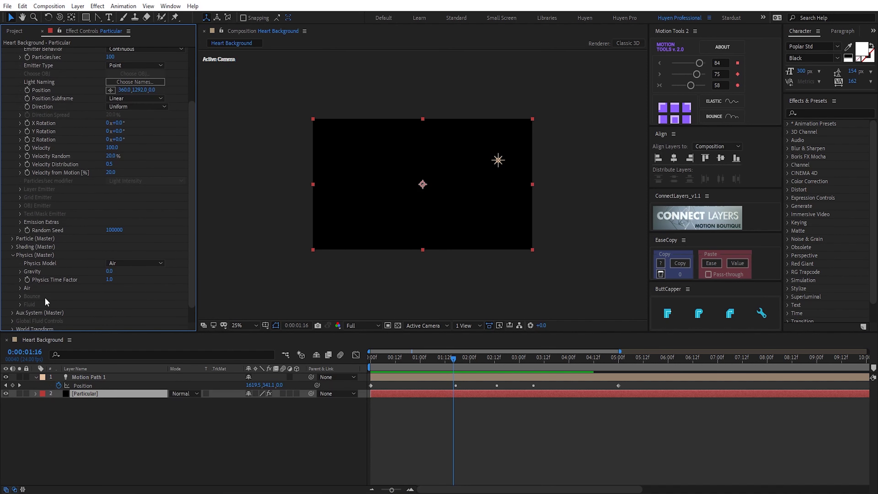
Set Physics > Air Motion Path to 1 HQ and preview the result
{"action": "left_click", "coordinate": [18, 293]}
{"action": "left_click", "coordinate": [125, 236]}
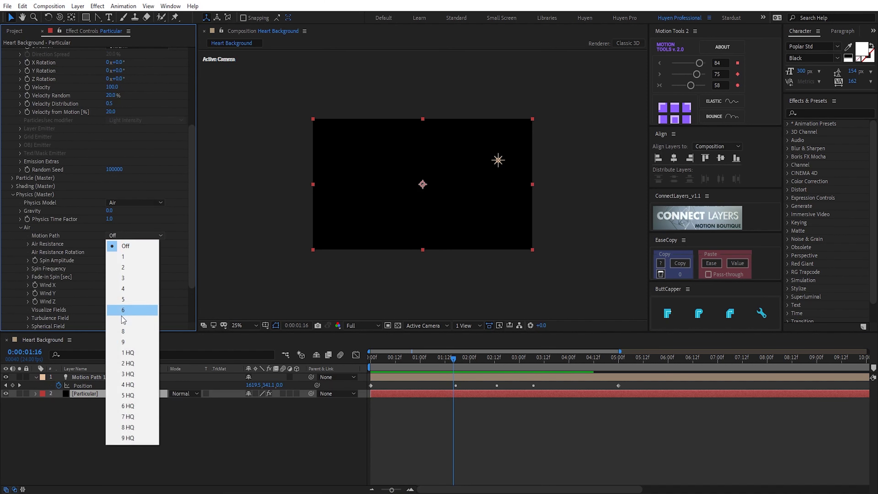
{"action": "left_click", "coordinate": [123, 353]}
{"action": "left_click", "coordinate": [365, 359]}
{"action": "key", "text": "space"}
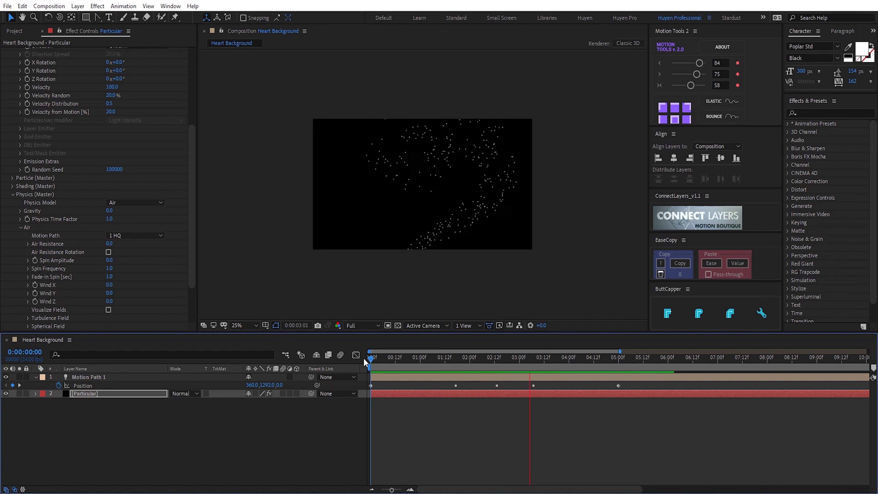
{"action": "key", "text": "space"}
Set particle Life to 20 seconds and emitter Velocity to 20
{"action": "left_click", "coordinate": [13, 178]}
{"action": "type", "text": "20"}
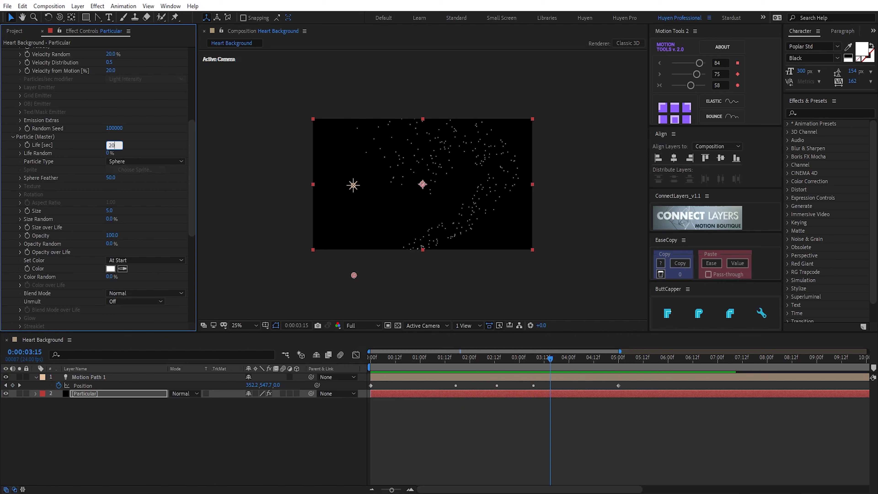
{"action": "key", "text": "Return"}
{"action": "left_click_drag", "start_coordinate": [437, 360], "coordinate": [643, 362]}
{"action": "scroll", "coordinate": [77, 189], "scroll_direction": "up", "scroll_amount": 4}
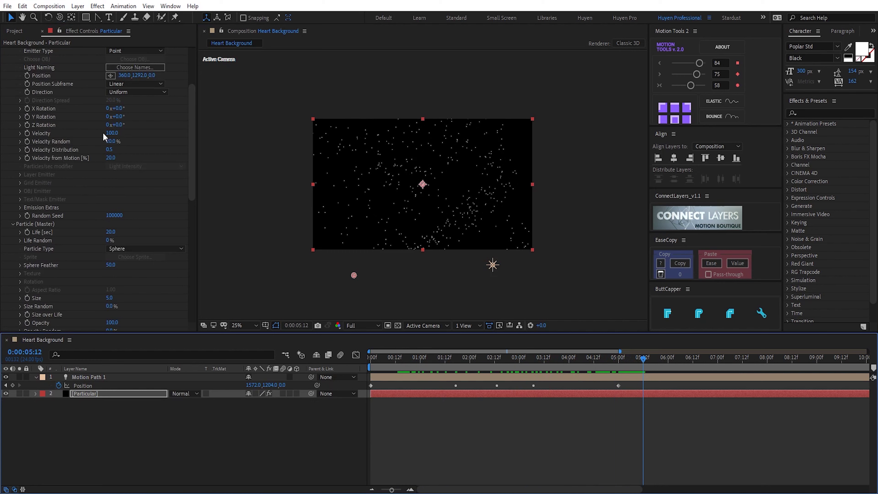
{"action": "left_click", "coordinate": [112, 133]}
{"action": "key", "text": "Tab"}
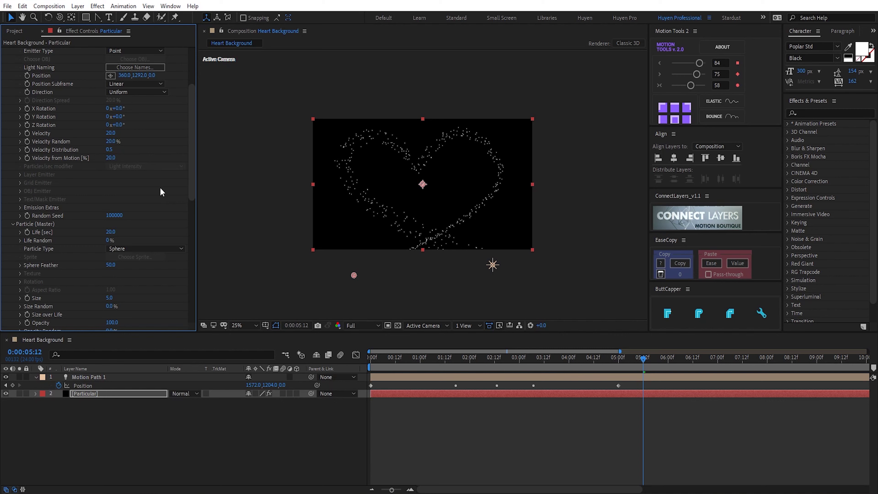
Make the emitter a Box sized individually to 100 on X, Y and Z, then preview
{"action": "scroll", "coordinate": [161, 188], "scroll_direction": "up", "scroll_amount": 2}
{"action": "left_click", "coordinate": [135, 72]}
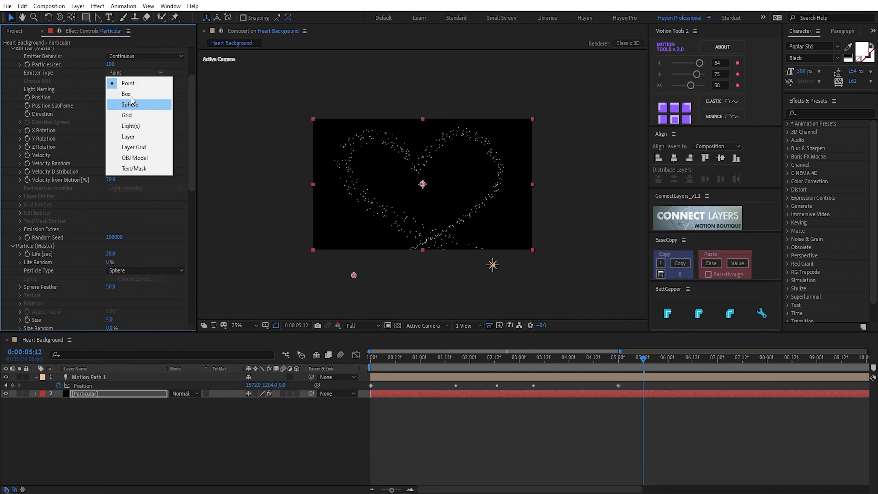
{"action": "left_click", "coordinate": [130, 94]}
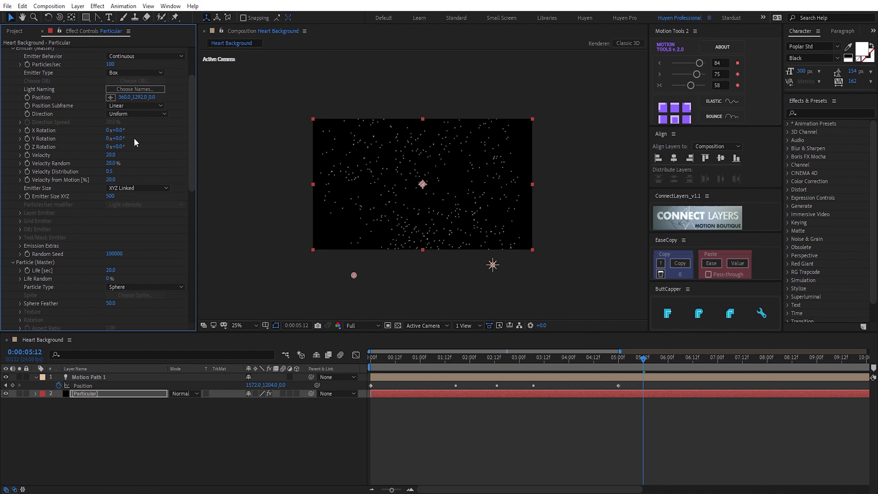
{"action": "left_click", "coordinate": [136, 188]}
{"action": "left_click", "coordinate": [124, 204]}
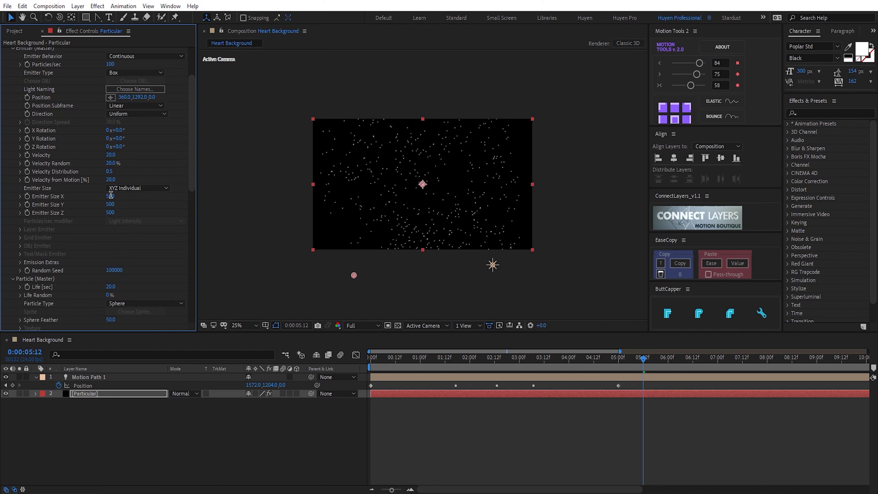
{"action": "left_click", "coordinate": [114, 205]}
{"action": "type", "text": "1"}
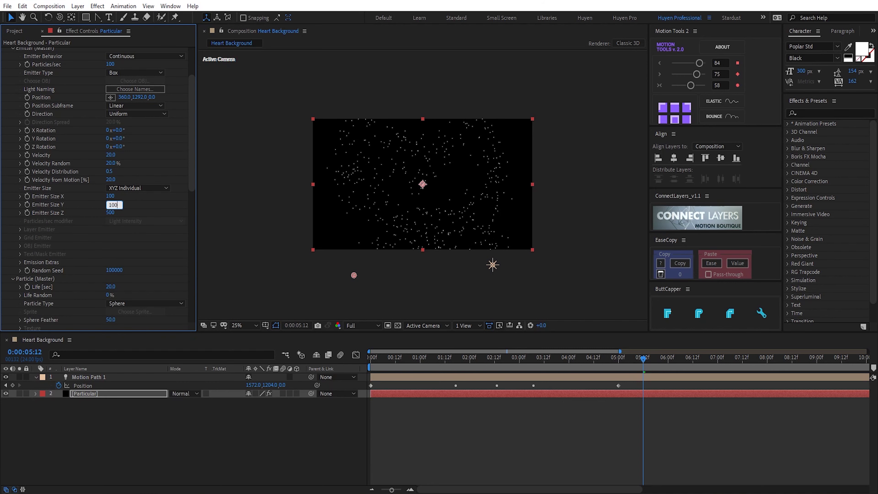
{"action": "key", "text": "Tab"}
{"action": "type", "text": "1"}
{"action": "key", "text": "Tab"}
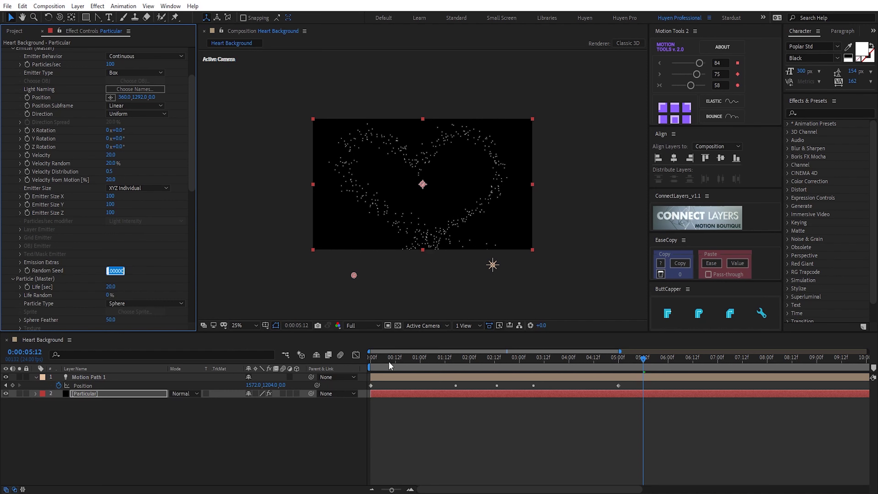
{"action": "left_click_drag", "start_coordinate": [389, 361], "coordinate": [368, 368]}
{"action": "key", "text": "space"}
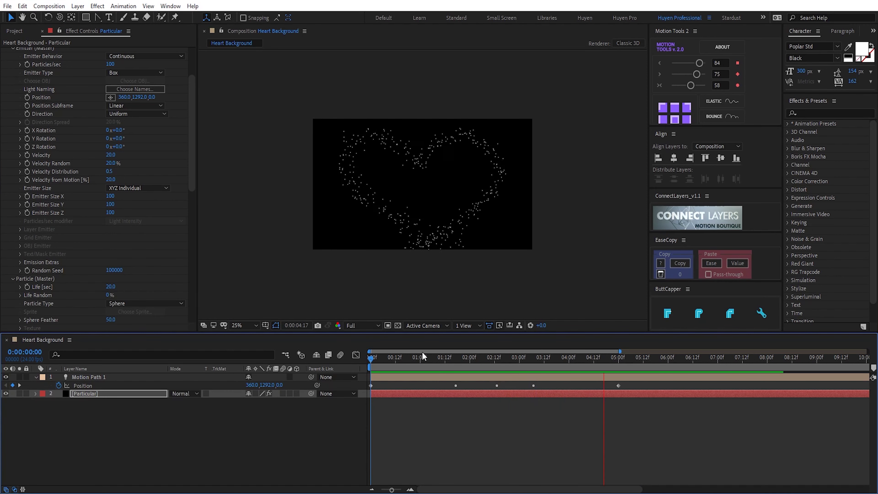
{"action": "left_click_drag", "start_coordinate": [437, 353], "coordinate": [555, 352]}
Set the main Particle Size to 0
{"action": "scroll", "coordinate": [105, 249], "scroll_direction": "down", "scroll_amount": 3}
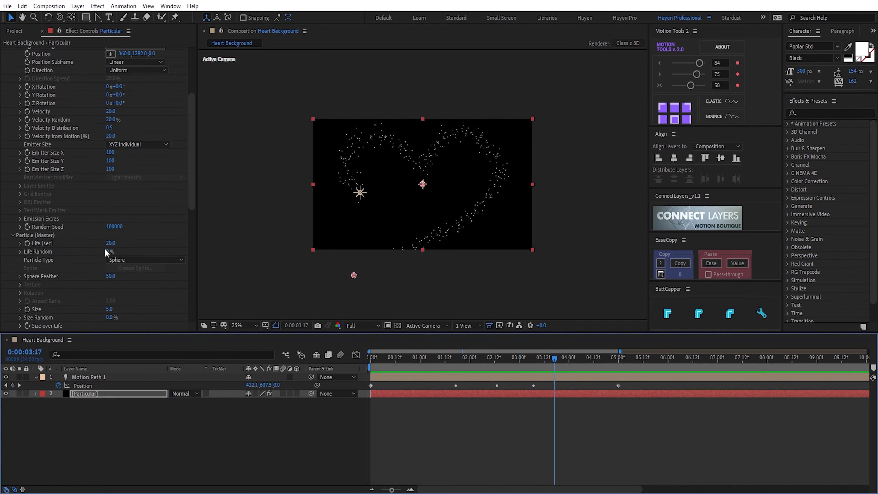
{"action": "scroll", "coordinate": [104, 248], "scroll_direction": "down", "scroll_amount": 3}
{"action": "scroll", "coordinate": [104, 249], "scroll_direction": "down", "scroll_amount": 3}
{"action": "left_click", "coordinate": [114, 244]}
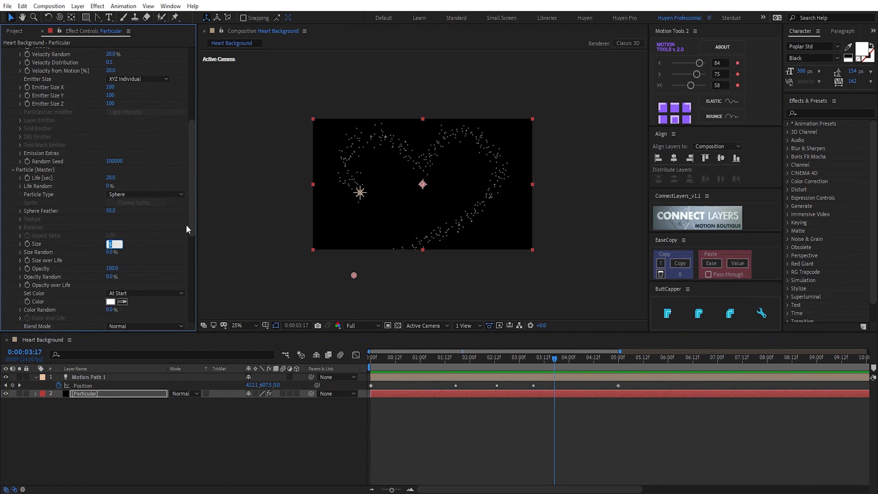
{"action": "type", "text": "0"}
{"action": "key", "text": "Return"}
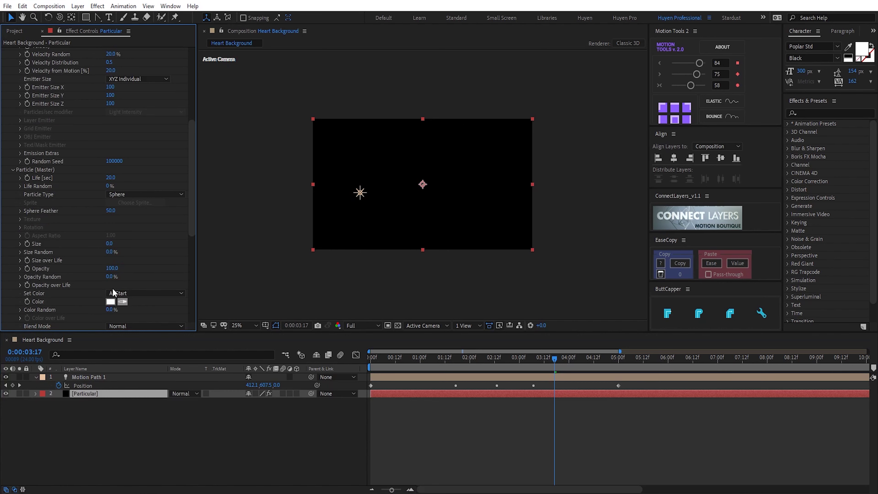
{"action": "scroll", "coordinate": [79, 279], "scroll_direction": "down", "scroll_amount": 3}
{"action": "scroll", "coordinate": [78, 280], "scroll_direction": "down", "scroll_amount": 3}
{"action": "left_click", "coordinate": [12, 175]}
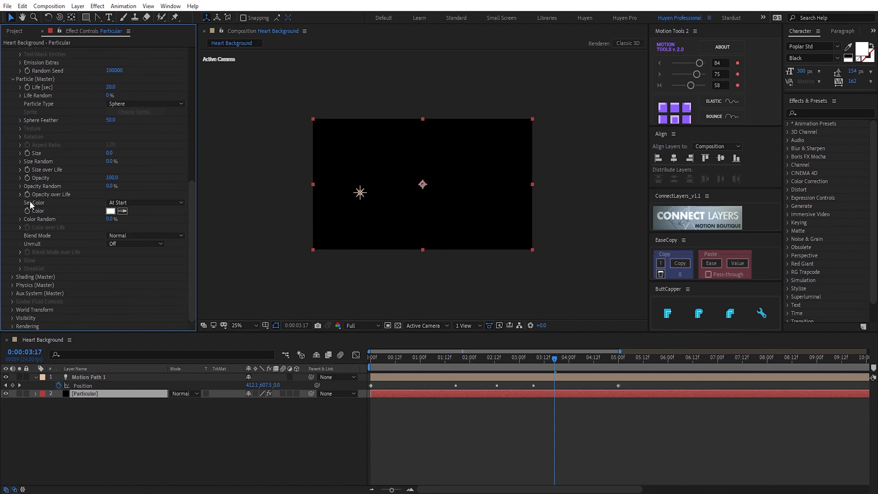
Set Aux System Emit to Continuously, Life 1 second, Life Random 0%
{"action": "left_click", "coordinate": [13, 293]}
{"action": "scroll", "coordinate": [15, 294], "scroll_direction": "down", "scroll_amount": 5}
{"action": "left_click", "coordinate": [142, 103]}
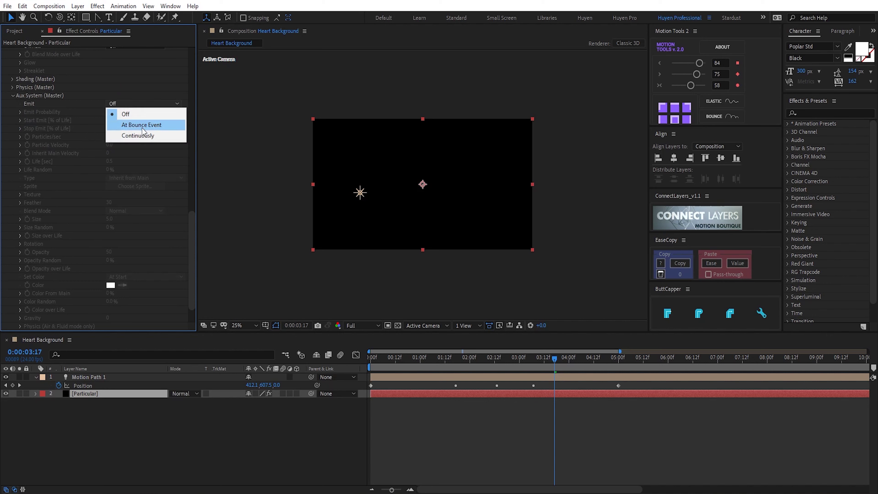
{"action": "left_click", "coordinate": [145, 136]}
{"action": "left_click", "coordinate": [109, 164]}
{"action": "type", "text": "1"}
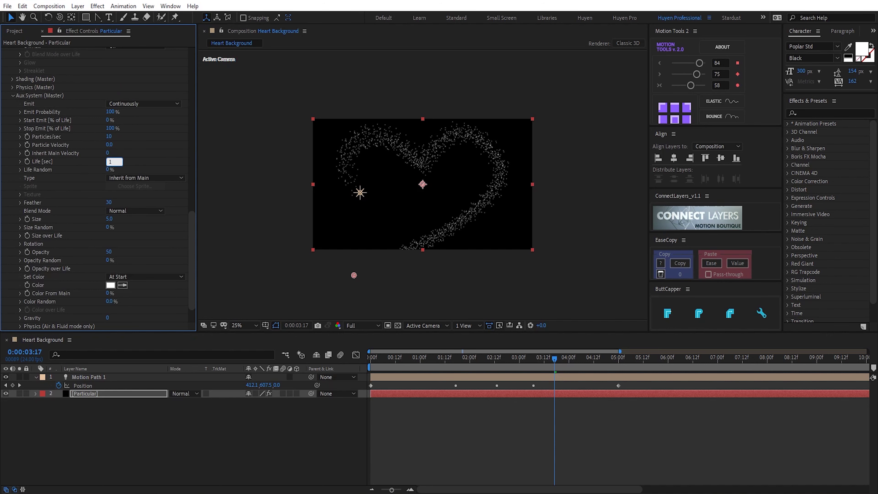
{"action": "key", "text": "Tab"}
{"action": "left_click", "coordinate": [217, 161]}
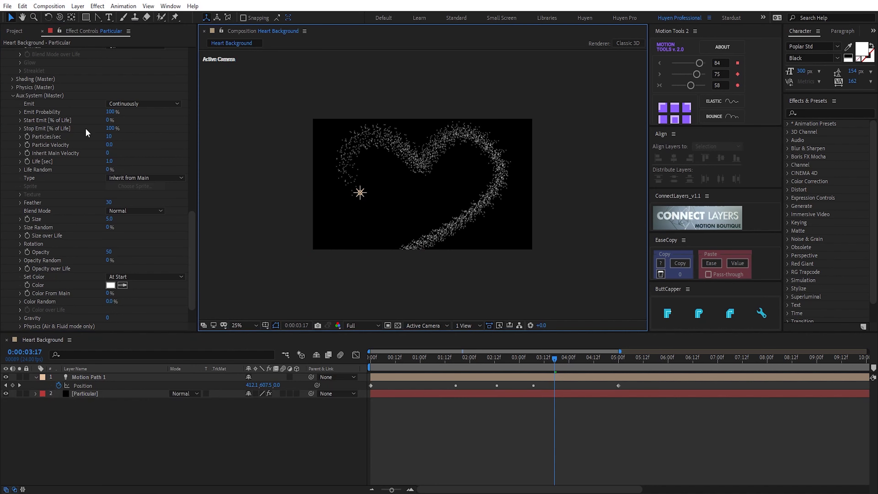
Raise Aux System Particles/sec to 374 with the viewer set to Fit
{"action": "left_click_drag", "start_coordinate": [110, 137], "coordinate": [168, 135]}
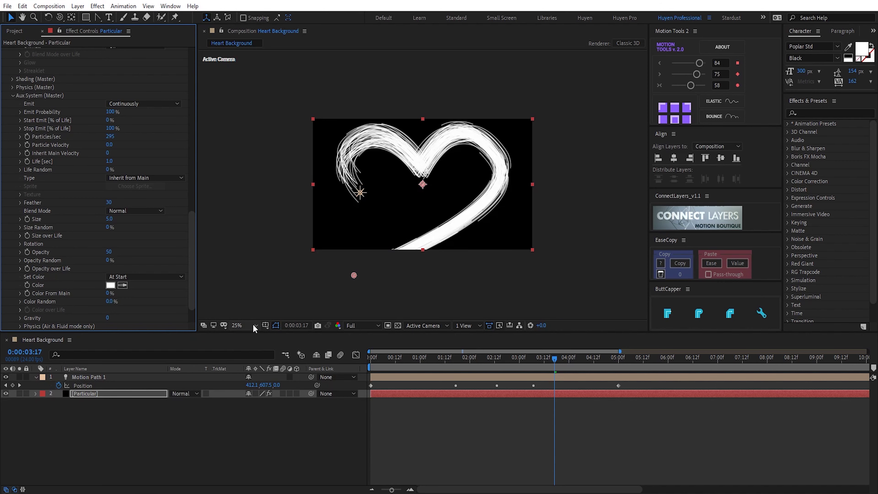
{"action": "left_click", "coordinate": [244, 325]}
{"action": "left_click", "coordinate": [245, 154]}
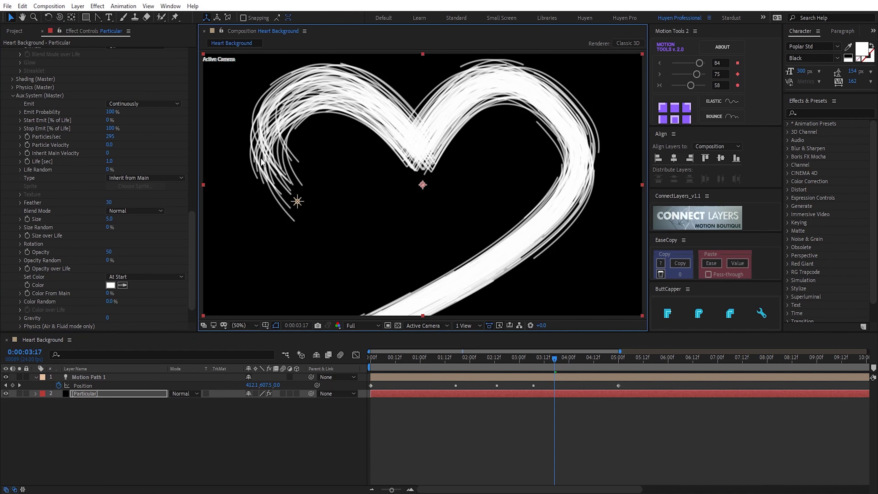
{"action": "left_click_drag", "start_coordinate": [115, 137], "coordinate": [146, 138]}
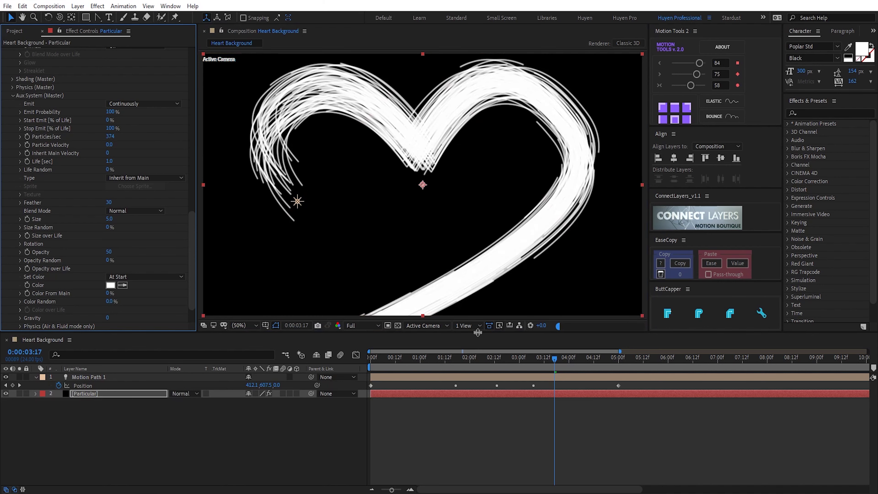
Set emitter Particles/sec to 30 and preview the streaks from the start
{"action": "scroll", "coordinate": [110, 161], "scroll_direction": "up", "scroll_amount": 10}
{"action": "scroll", "coordinate": [114, 129], "scroll_direction": "up", "scroll_amount": 10}
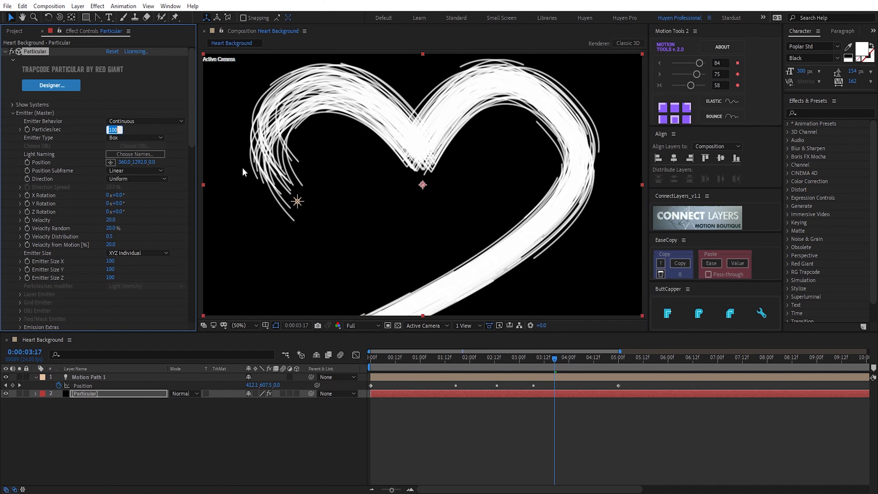
{"action": "type", "text": "30"}
{"action": "key", "text": "Tab"}
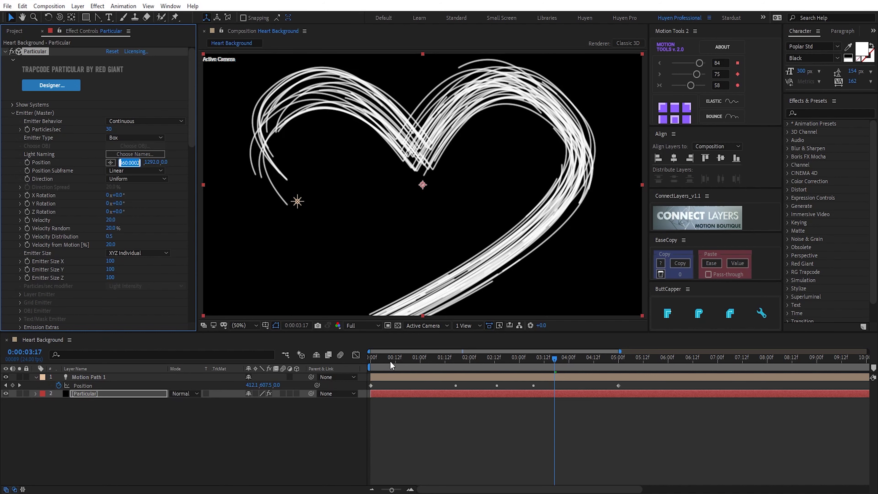
{"action": "left_click", "coordinate": [371, 361]}
{"action": "key", "text": "space"}
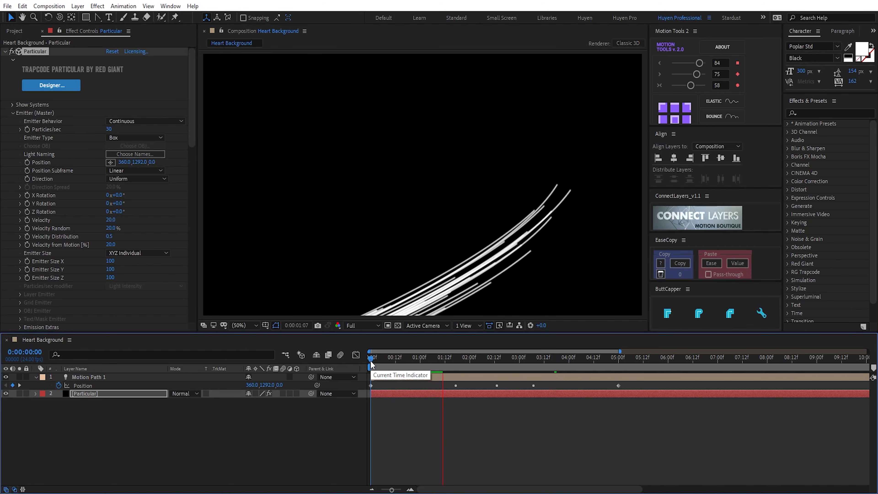
{"action": "scroll", "coordinate": [421, 249], "scroll_direction": "down", "scroll_amount": 2}
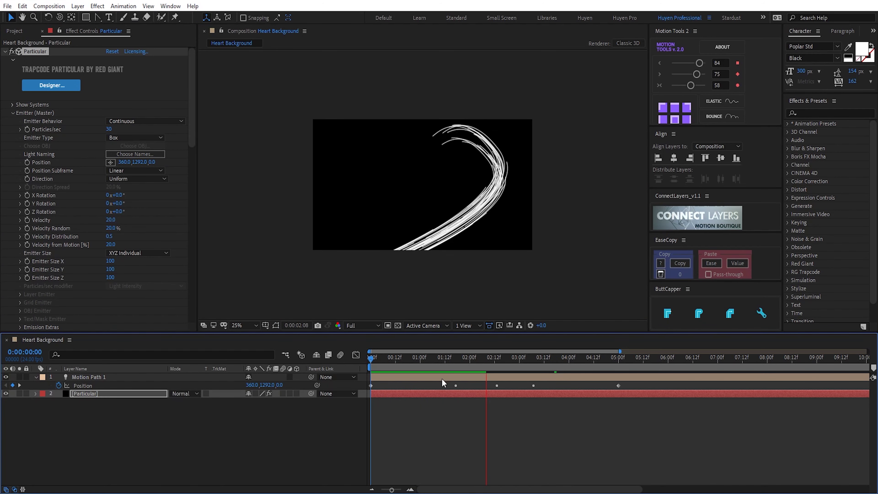
{"action": "left_click_drag", "start_coordinate": [427, 356], "coordinate": [455, 352]}
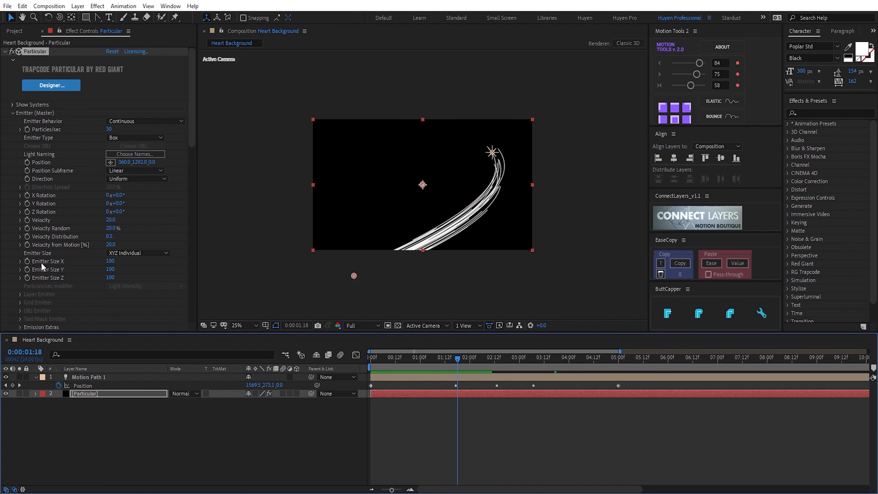
Apply the descending ramp preset to Aux Size over Life
{"action": "scroll", "coordinate": [42, 263], "scroll_direction": "down", "scroll_amount": 3}
{"action": "left_click", "coordinate": [14, 70]}
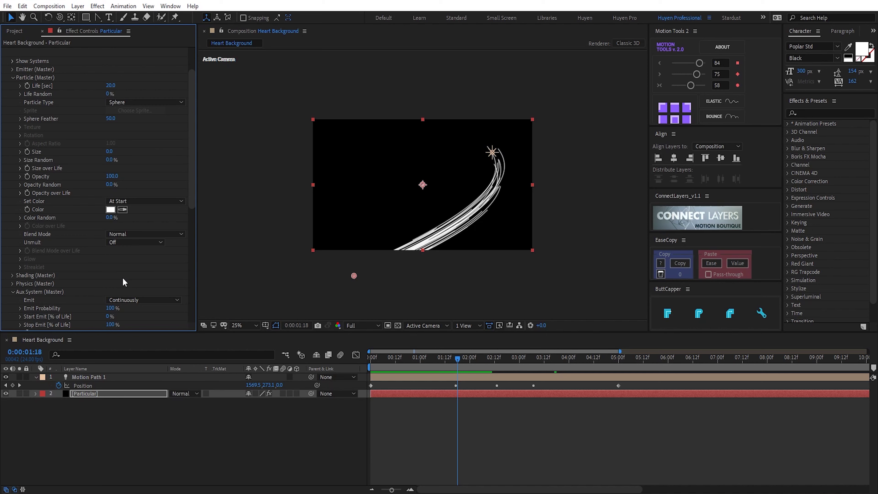
{"action": "scroll", "coordinate": [122, 278], "scroll_direction": "down", "scroll_amount": 6}
{"action": "scroll", "coordinate": [48, 287], "scroll_direction": "down", "scroll_amount": 3}
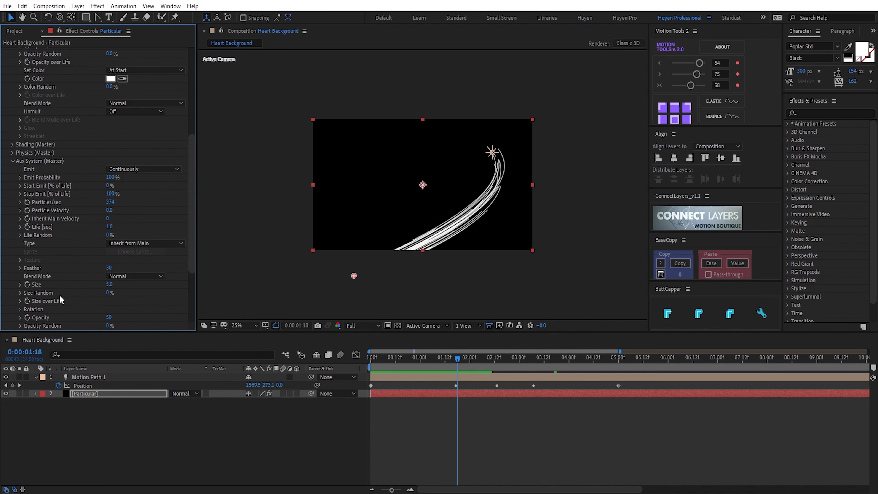
{"action": "left_click", "coordinate": [19, 301]}
{"action": "left_click", "coordinate": [152, 283]}
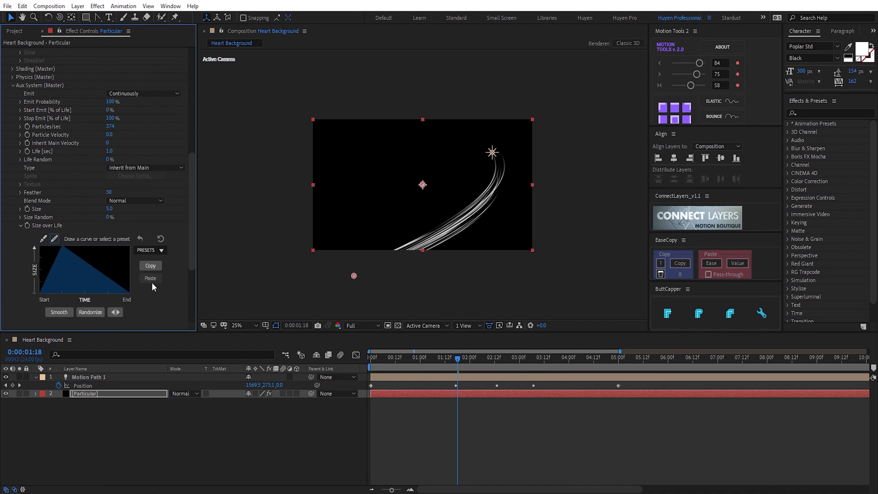
{"action": "left_click_drag", "start_coordinate": [408, 371], "coordinate": [566, 364]}
Apply the descending ramp preset to Aux Opacity over Life, then collapse both curves
{"action": "scroll", "coordinate": [106, 280], "scroll_direction": "down", "scroll_amount": 4}
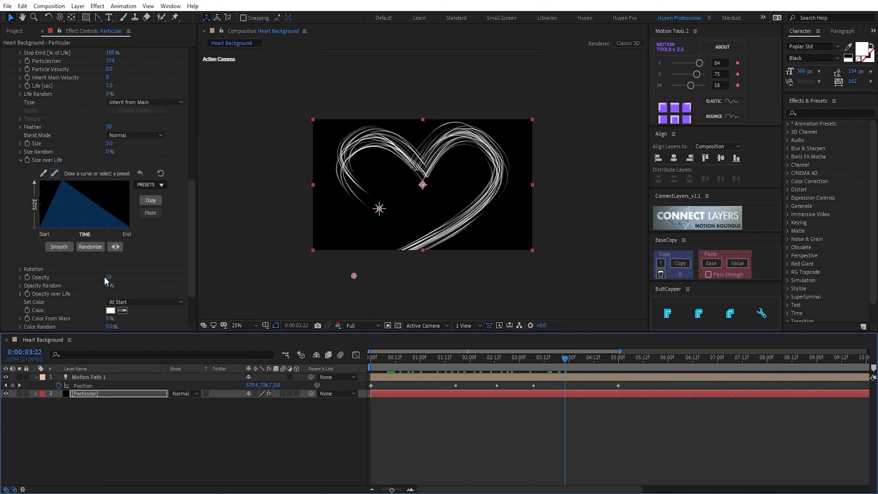
{"action": "left_click", "coordinate": [19, 294]}
{"action": "scroll", "coordinate": [20, 297], "scroll_direction": "down", "scroll_amount": 3}
{"action": "left_click", "coordinate": [148, 255]}
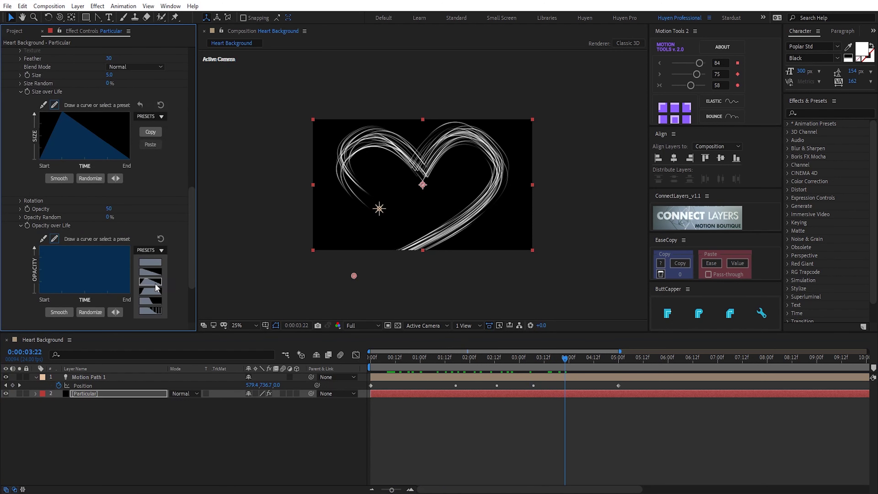
{"action": "left_click", "coordinate": [155, 283]}
{"action": "left_click_drag", "start_coordinate": [392, 357], "coordinate": [551, 364]}
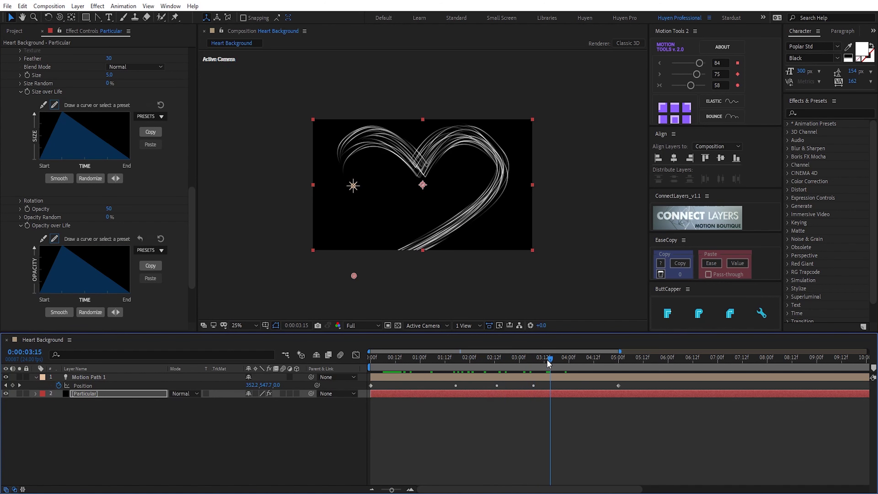
{"action": "left_click", "coordinate": [21, 225]}
{"action": "left_click", "coordinate": [18, 101]}
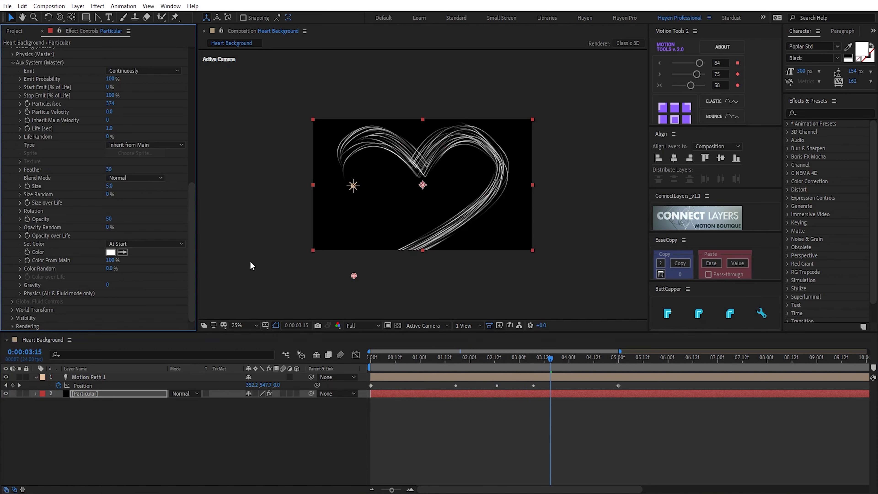
Set Particular's particle colour to Random from Gradient and its blend mode to Add
{"action": "left_click", "coordinate": [13, 63]}
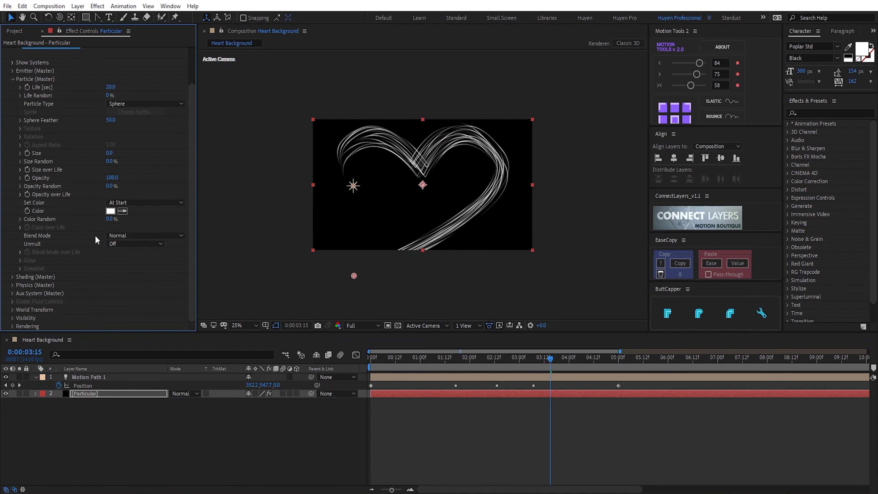
{"action": "left_click", "coordinate": [139, 204]}
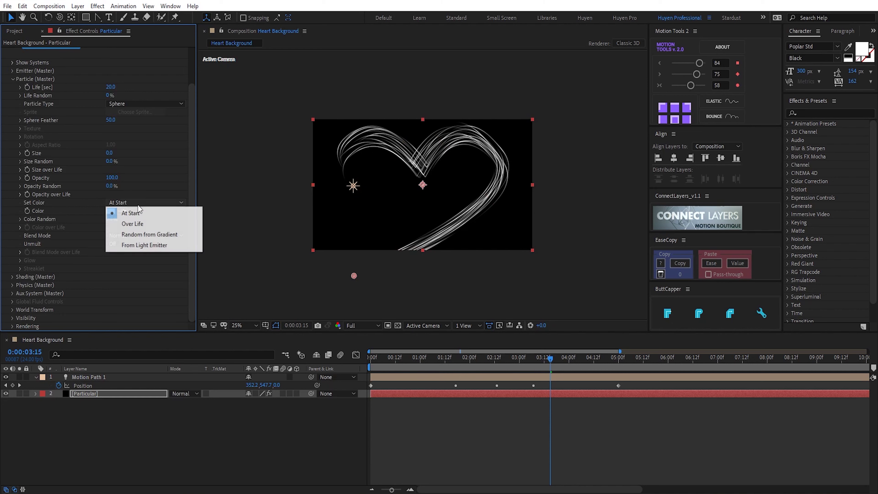
{"action": "left_click", "coordinate": [142, 234]}
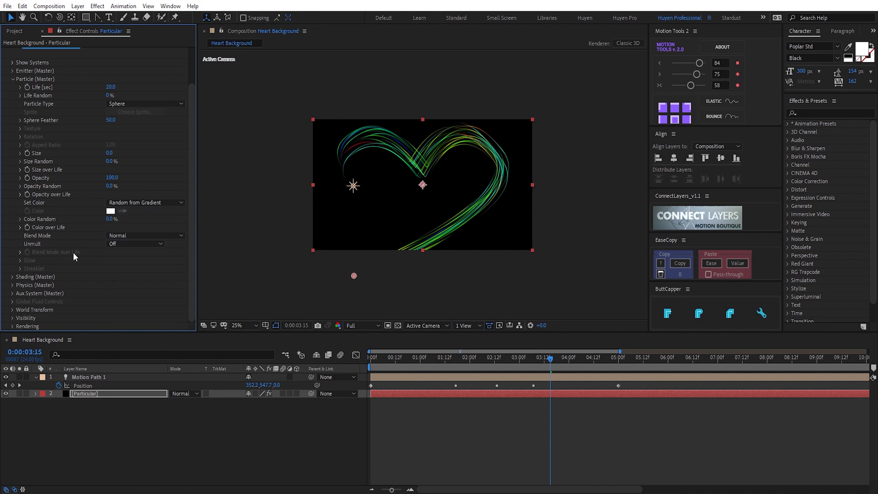
{"action": "left_click", "coordinate": [125, 235]}
{"action": "left_click", "coordinate": [131, 256]}
Delete the yellow and cyan Color over Life stops and make the left stop pink FB4B82
{"action": "left_click", "coordinate": [20, 227]}
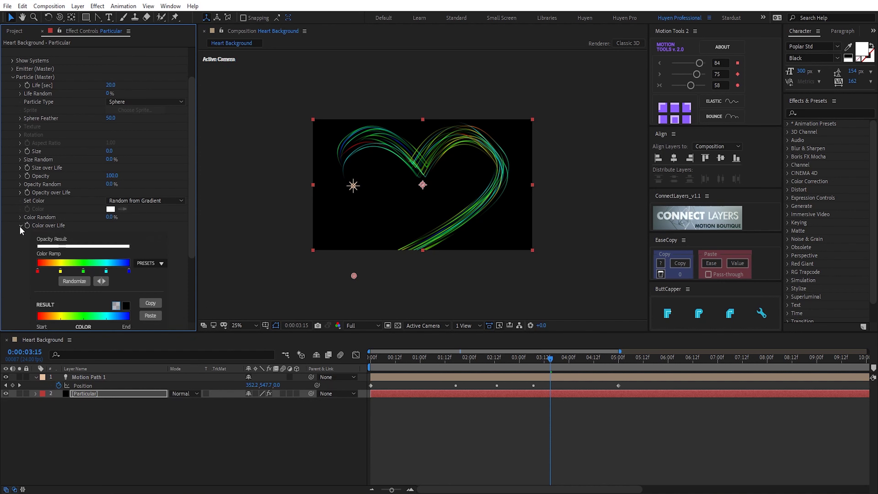
{"action": "left_click_drag", "start_coordinate": [60, 271], "coordinate": [66, 304]}
{"action": "left_click_drag", "start_coordinate": [107, 271], "coordinate": [111, 300]}
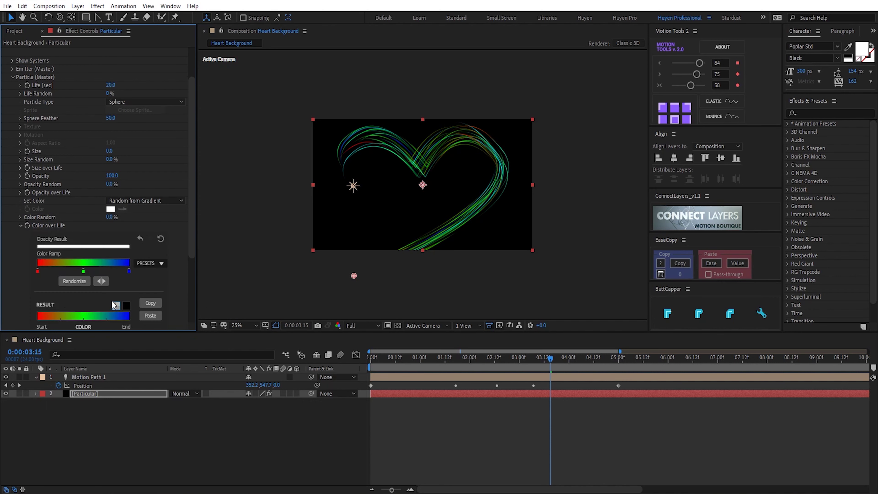
{"action": "double_click", "coordinate": [37, 271]}
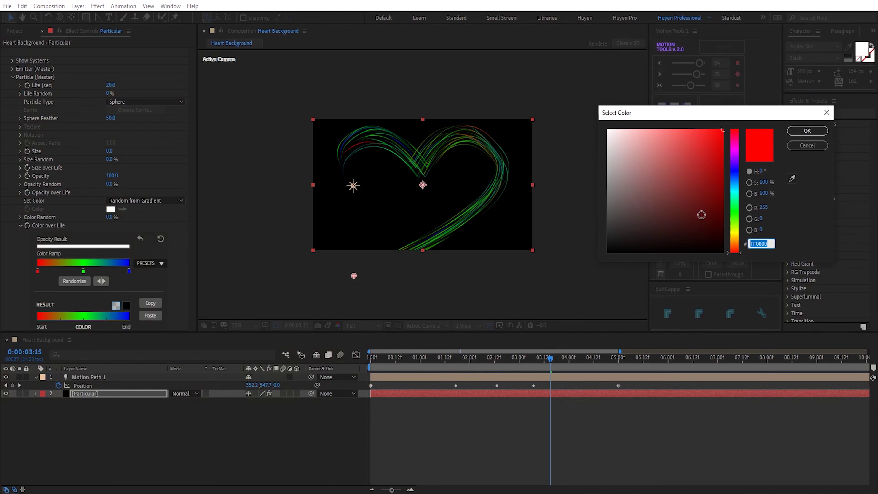
{"action": "type", "text": "FB4B82"}
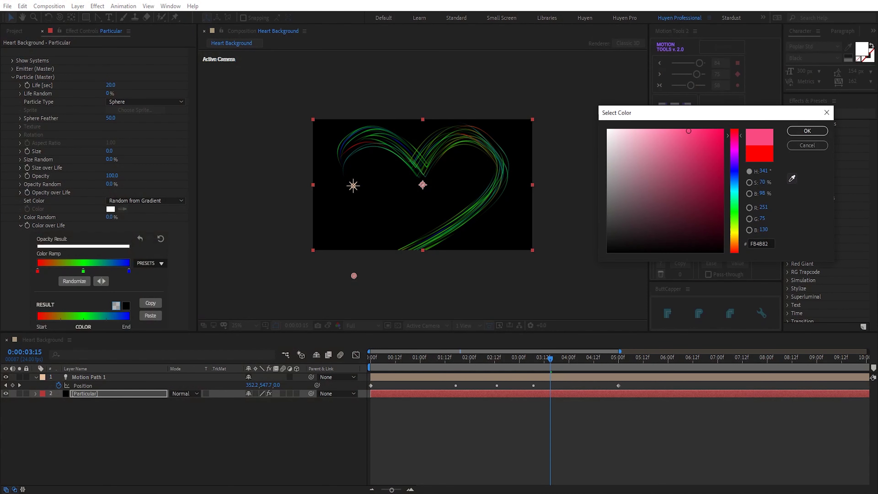
{"action": "left_click", "coordinate": [808, 130]}
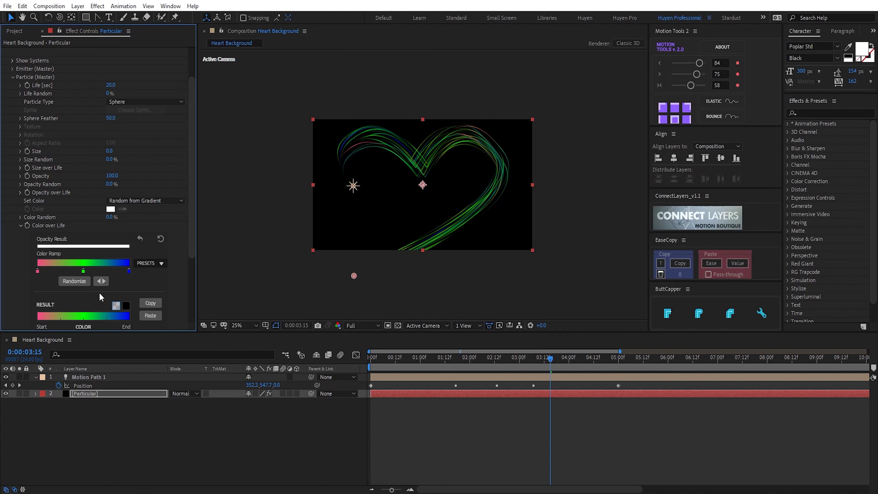
Set the middle ramp stop to yellow ECFA4D and the right stop to a sampled light colour
{"action": "double_click", "coordinate": [83, 272]}
{"action": "type", "text": "ECFA4D"}
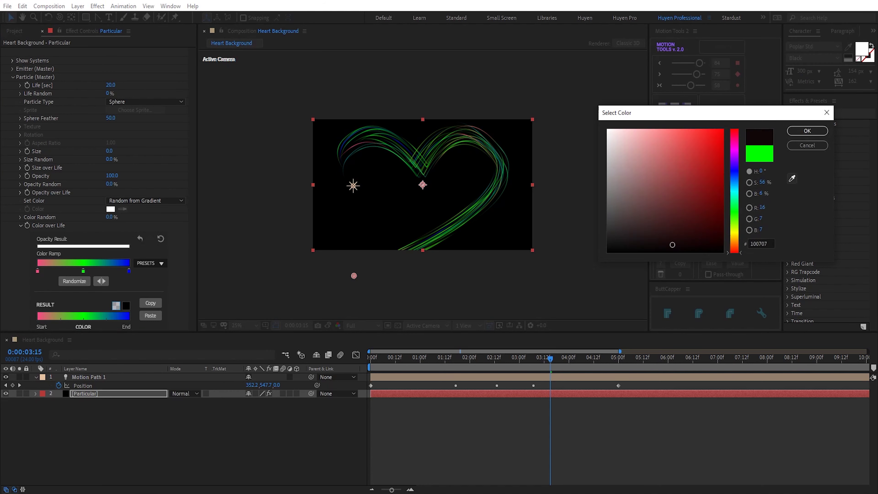
{"action": "left_click", "coordinate": [807, 131]}
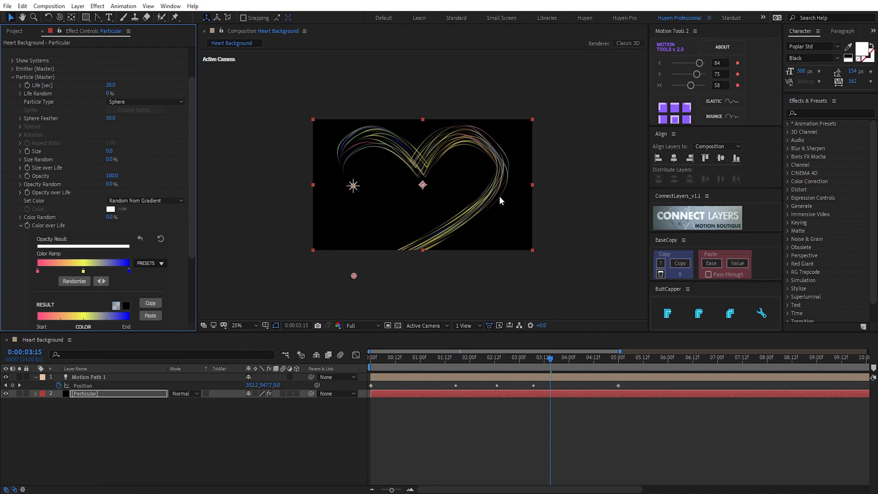
{"action": "double_click", "coordinate": [128, 272]}
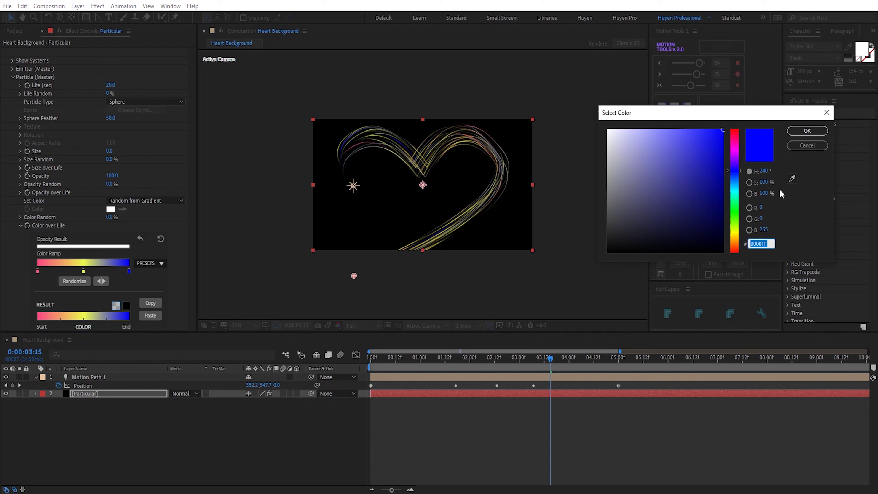
{"action": "left_click", "coordinate": [792, 178]}
{"action": "left_click", "coordinate": [808, 131]}
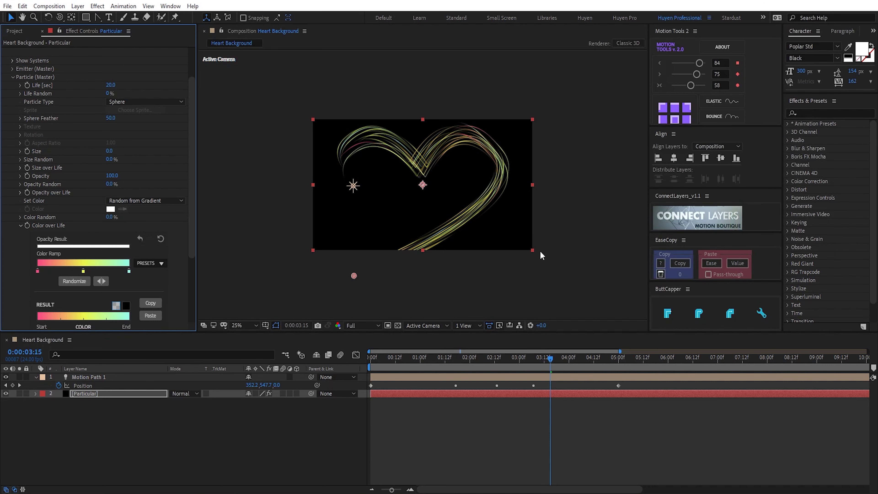
Shift the pink stop further along the ramp and deepen it to FB286A
{"action": "mouse_move", "coordinate": [37, 271]}
{"action": "left_mouse_down"}
{"action": "mouse_move", "coordinate": [104, 271]}
{"action": "mouse_move", "coordinate": [76, 272]}
{"action": "left_mouse_up"}
{"action": "left_click_drag", "start_coordinate": [460, 360], "coordinate": [557, 360]}
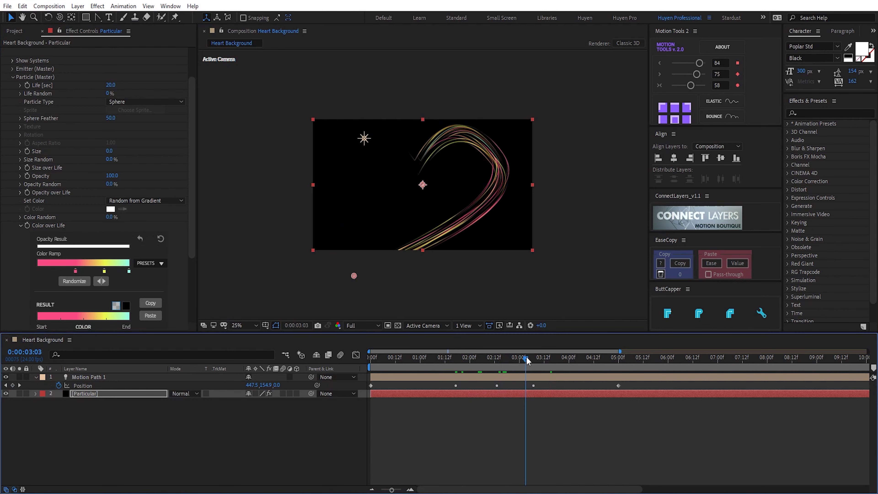
{"action": "double_click", "coordinate": [76, 271]}
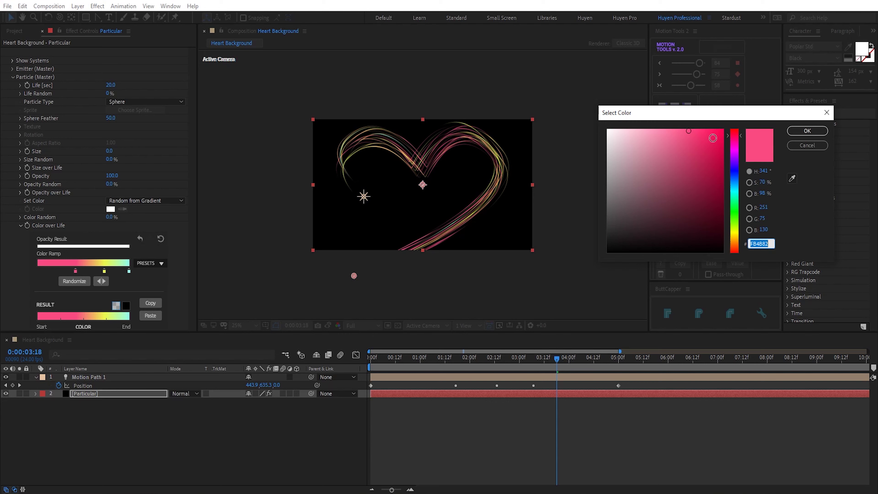
{"action": "left_click", "coordinate": [705, 131]}
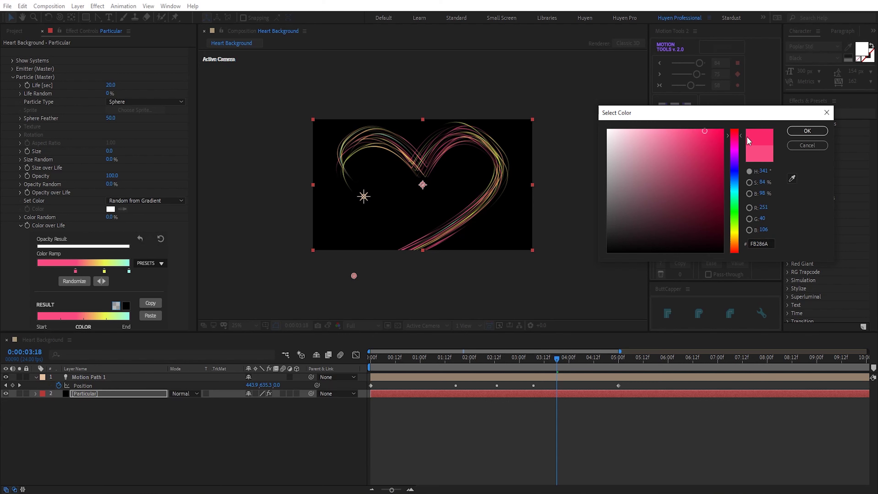
{"action": "left_click", "coordinate": [807, 131]}
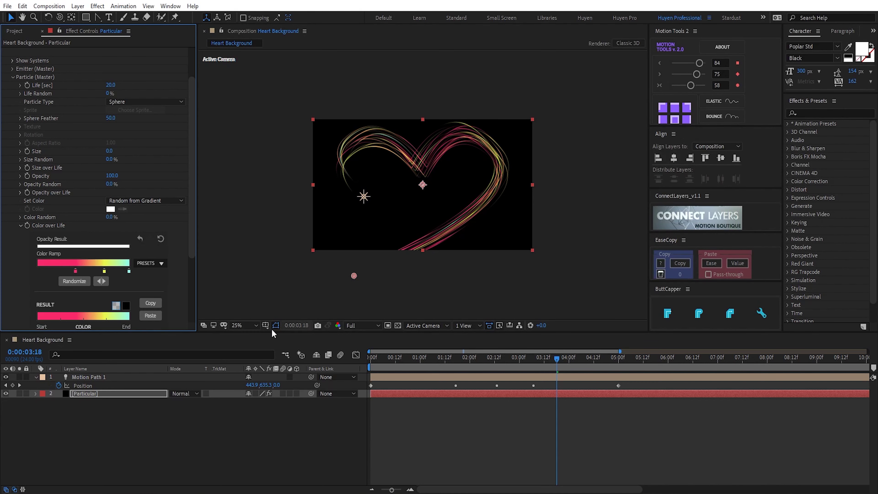
Enlarge the comp view to 50% and scrub through the heart to check the colours
{"action": "left_click", "coordinate": [244, 325]}
{"action": "left_click", "coordinate": [273, 154]}
{"action": "left_click_drag", "start_coordinate": [419, 370], "coordinate": [594, 359]}
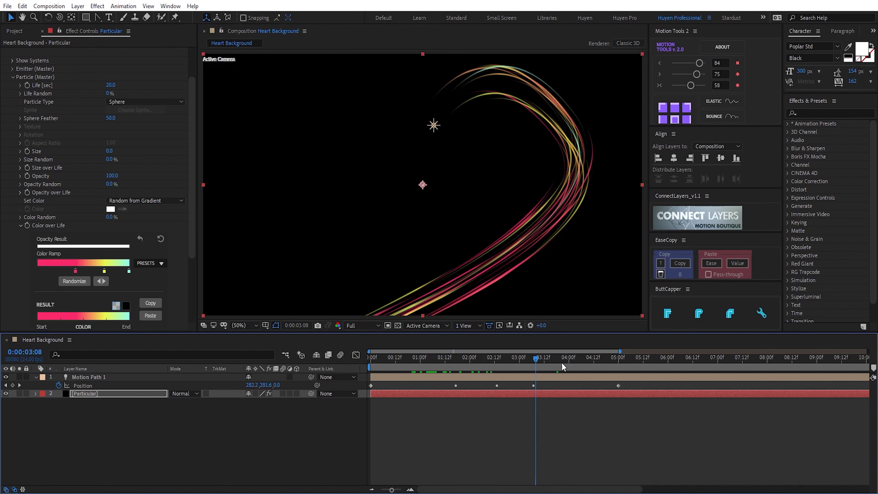
{"action": "double_click", "coordinate": [104, 271]}
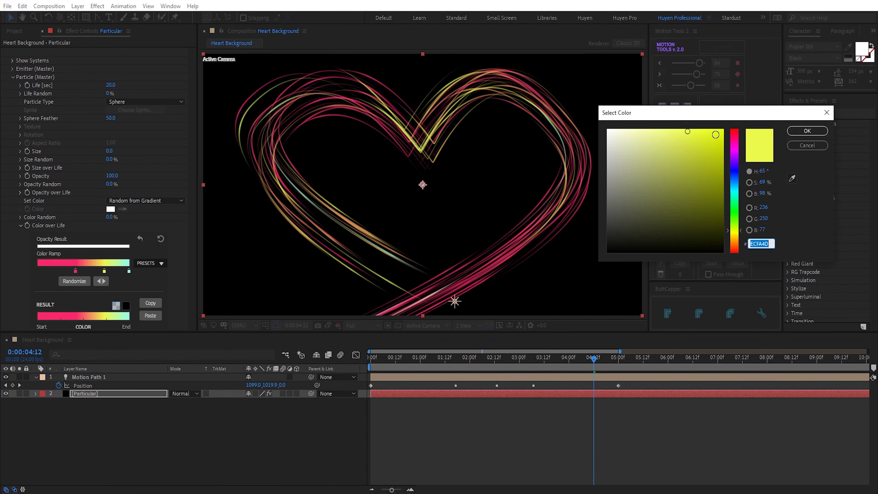
{"action": "left_click", "coordinate": [808, 134]}
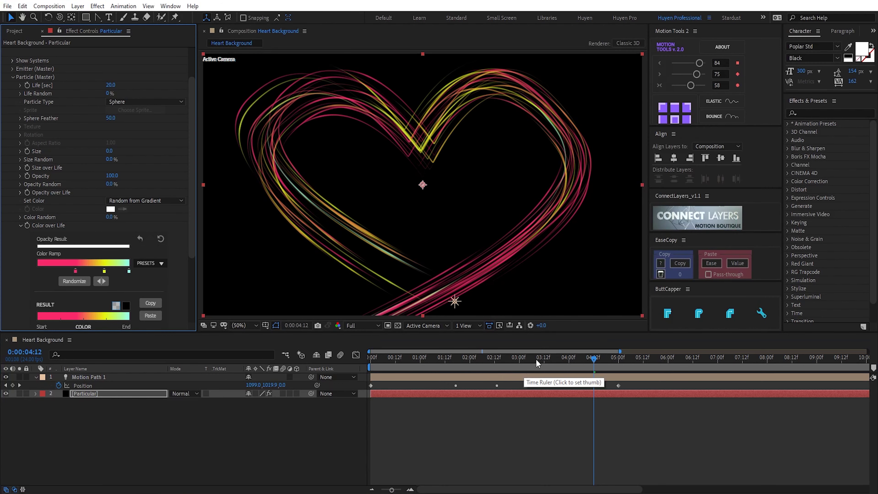
{"action": "left_click_drag", "start_coordinate": [536, 359], "coordinate": [693, 358]}
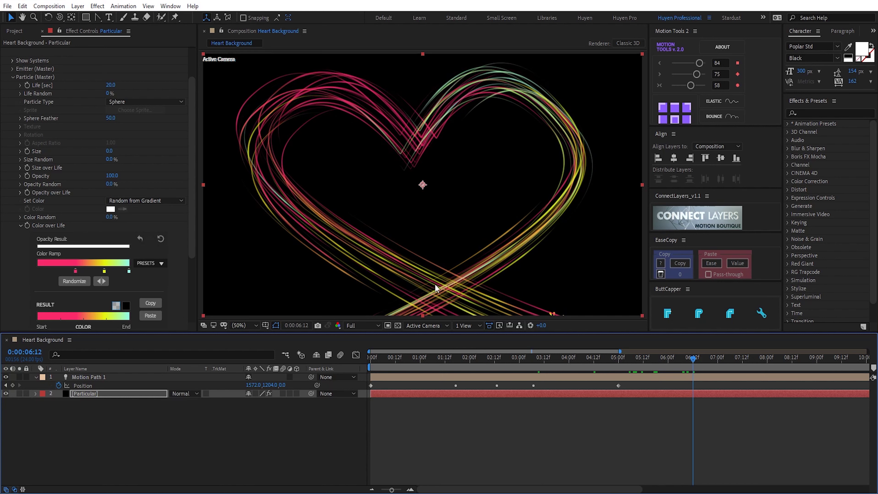
{"action": "scroll", "coordinate": [387, 221], "scroll_direction": "down", "scroll_amount": 2}
{"action": "scroll", "coordinate": [385, 232], "scroll_direction": "up", "scroll_amount": 2}
{"action": "key", "text": "Home"}
{"action": "key", "text": "space"}
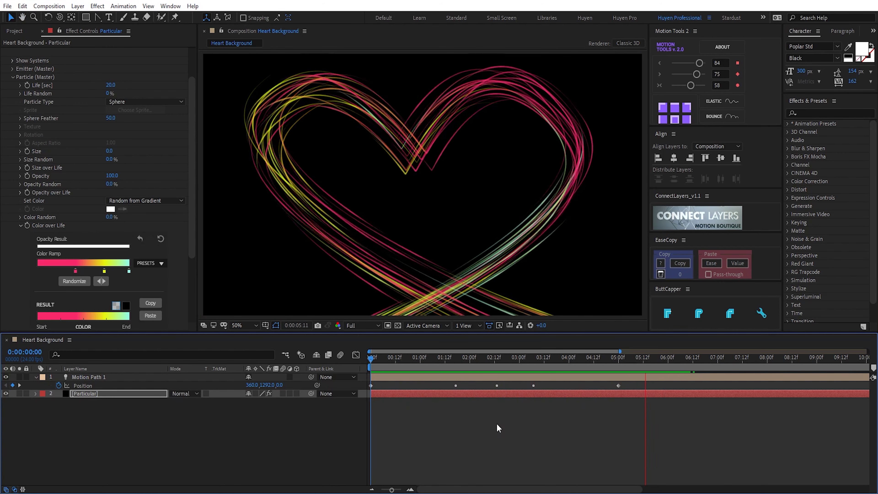
{"action": "key", "text": "space"}
{"action": "key", "text": "space"}
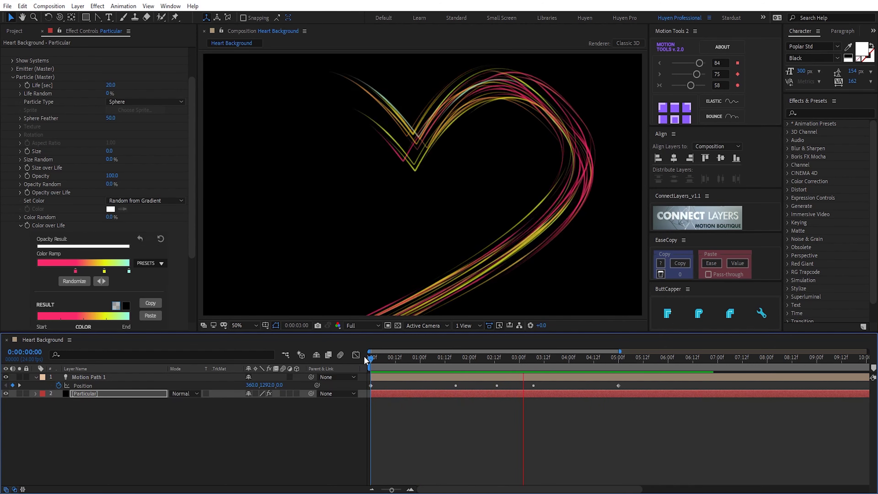
Move Motion Path 1's last Position keyframe to 0:00:04:00, then scrub from the start to preview
{"action": "left_click_drag", "start_coordinate": [572, 359], "coordinate": [569, 364]}
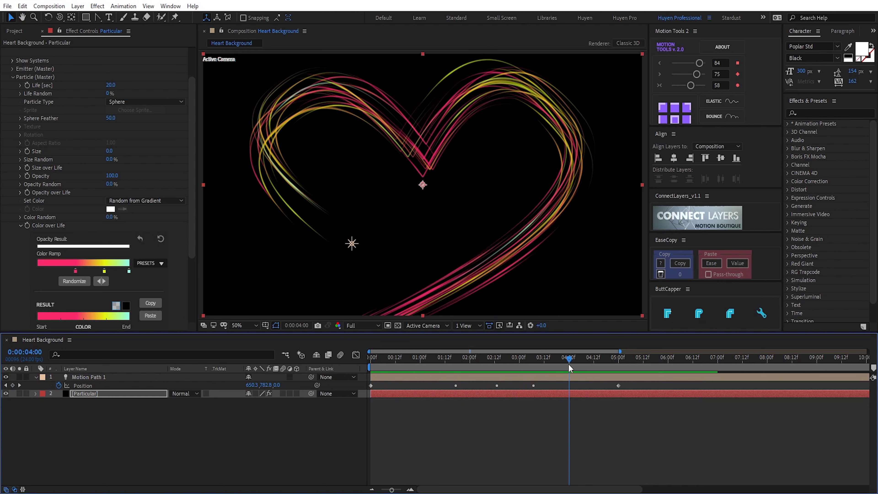
{"action": "left_click_drag", "start_coordinate": [618, 386], "coordinate": [568, 386]}
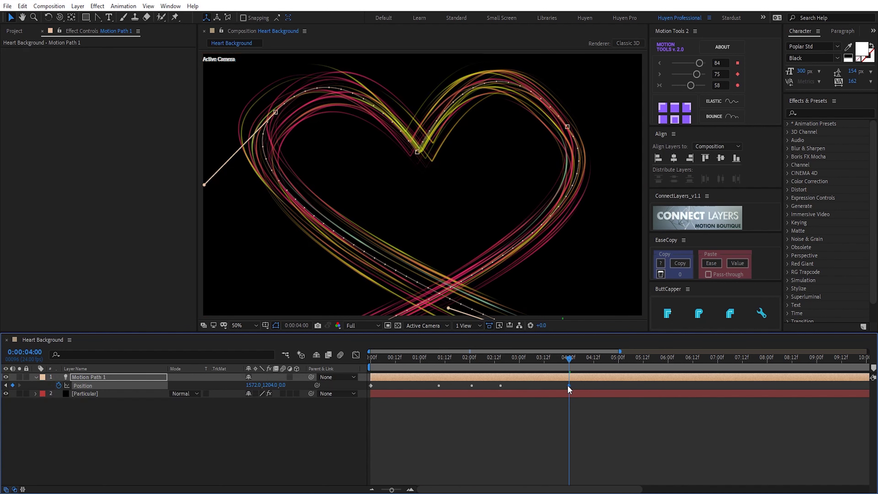
{"action": "left_click", "coordinate": [252, 432]}
{"action": "left_click_drag", "start_coordinate": [399, 361], "coordinate": [360, 362]}
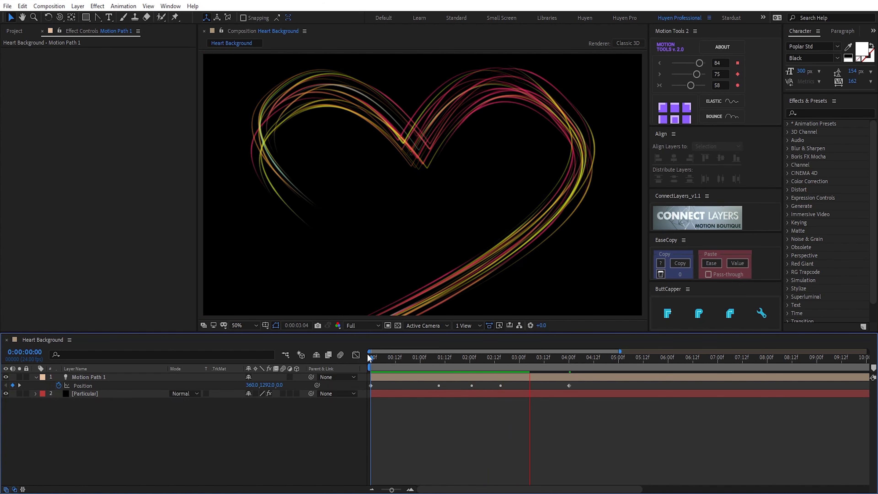
{"action": "left_click_drag", "start_coordinate": [372, 357], "coordinate": [552, 370]}
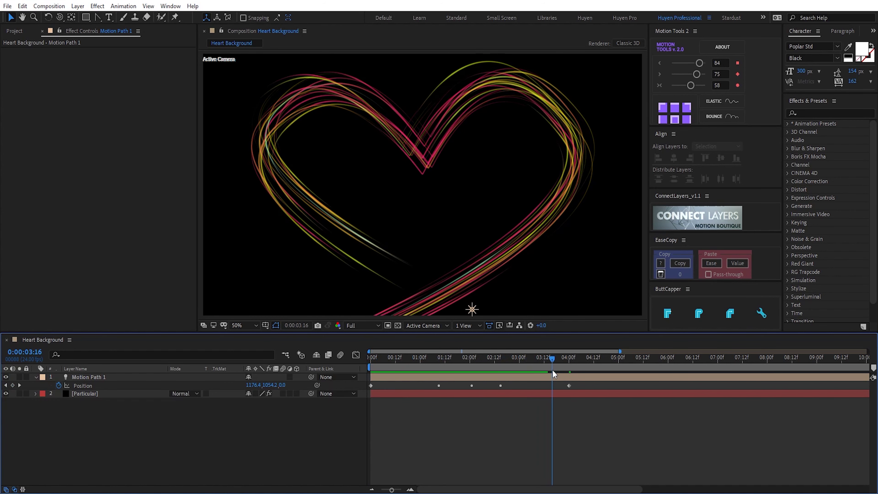
{"action": "left_click", "coordinate": [144, 394]}
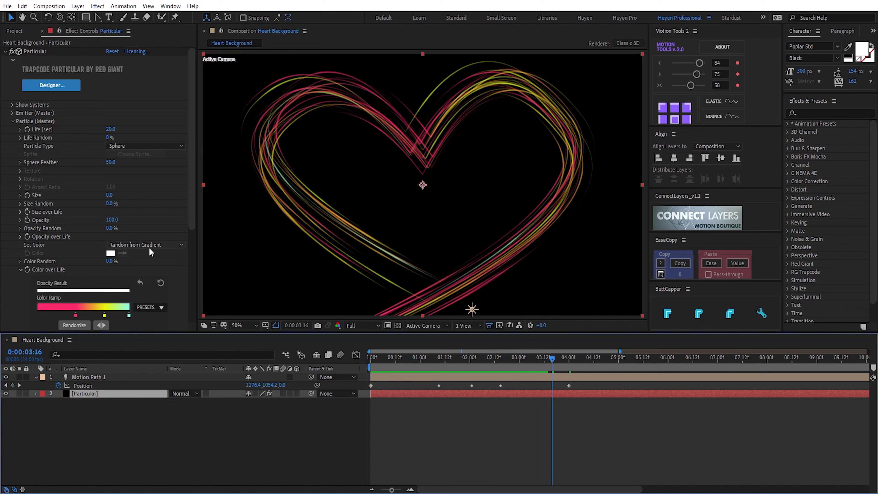
Raise Particular's Color Random to 29% for more colour variation
{"action": "left_click", "coordinate": [21, 269]}
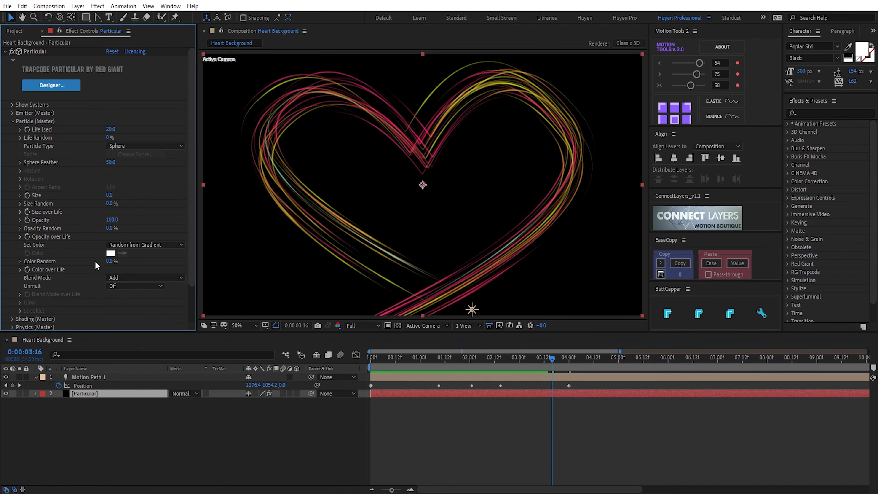
{"action": "left_click_drag", "start_coordinate": [110, 261], "coordinate": [123, 262]}
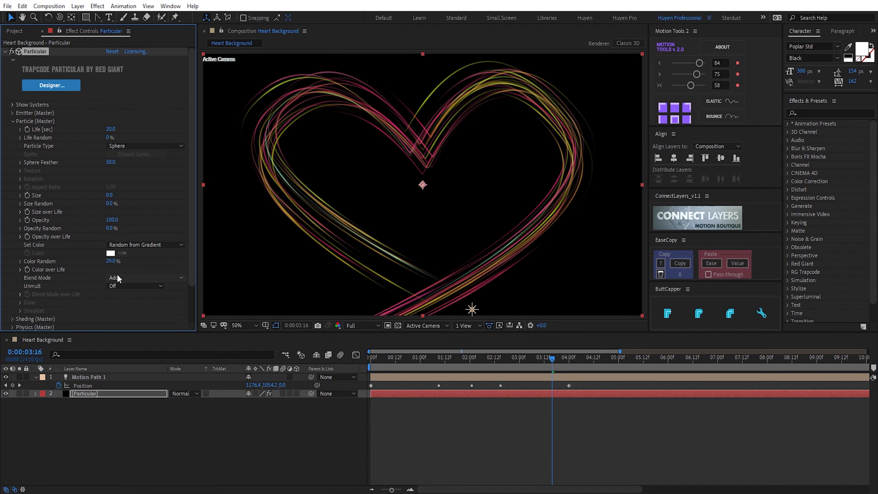
{"action": "scroll", "coordinate": [119, 277], "scroll_direction": "down", "scroll_amount": 3}
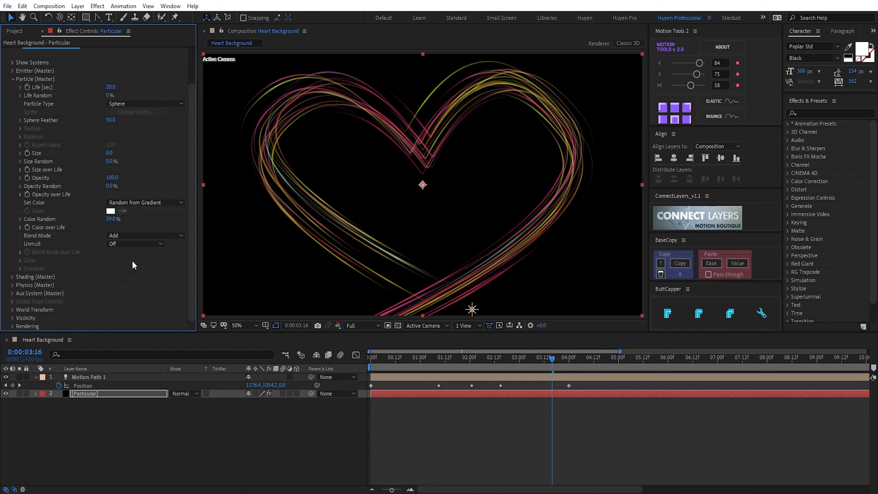
Set the Aux System blend mode to Add and preview the heart up to about 3:23
{"action": "left_click", "coordinate": [13, 79]}
{"action": "left_click", "coordinate": [13, 146]}
{"action": "scroll", "coordinate": [15, 148], "scroll_direction": "down", "scroll_amount": 3}
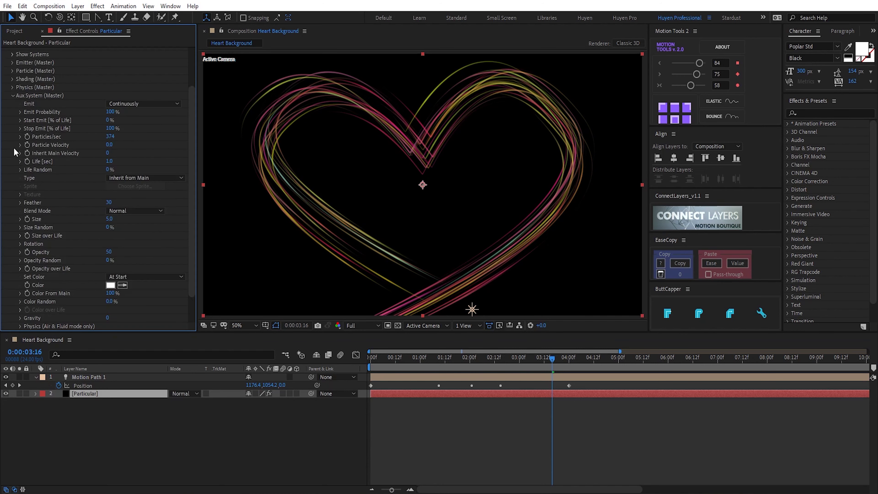
{"action": "scroll", "coordinate": [152, 294], "scroll_direction": "down", "scroll_amount": 2}
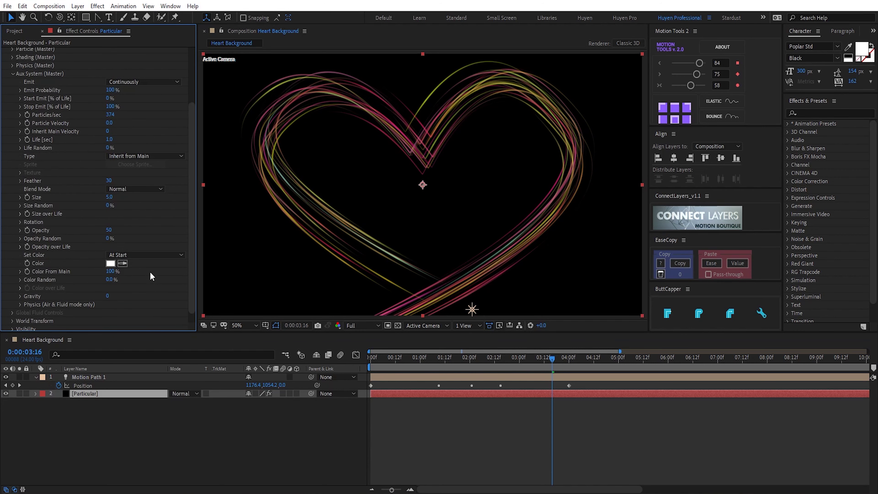
{"action": "left_click", "coordinate": [137, 190]}
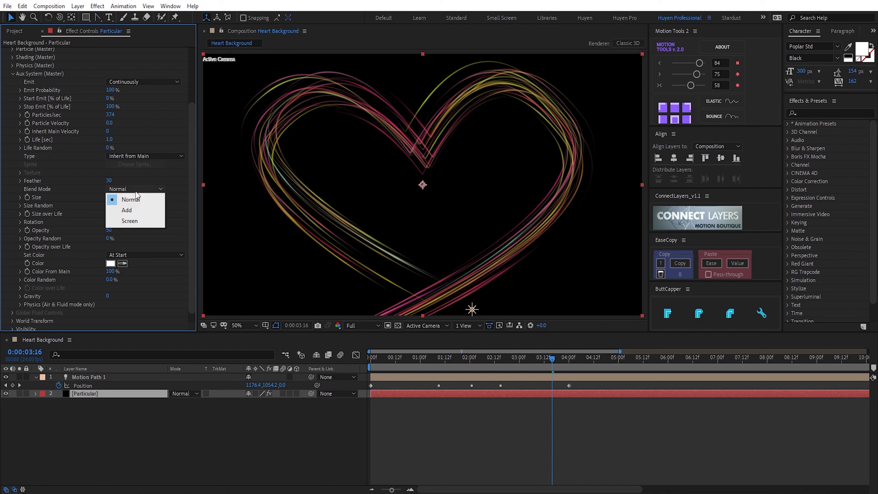
{"action": "left_click", "coordinate": [134, 209]}
{"action": "left_click_drag", "start_coordinate": [404, 360], "coordinate": [508, 355]}
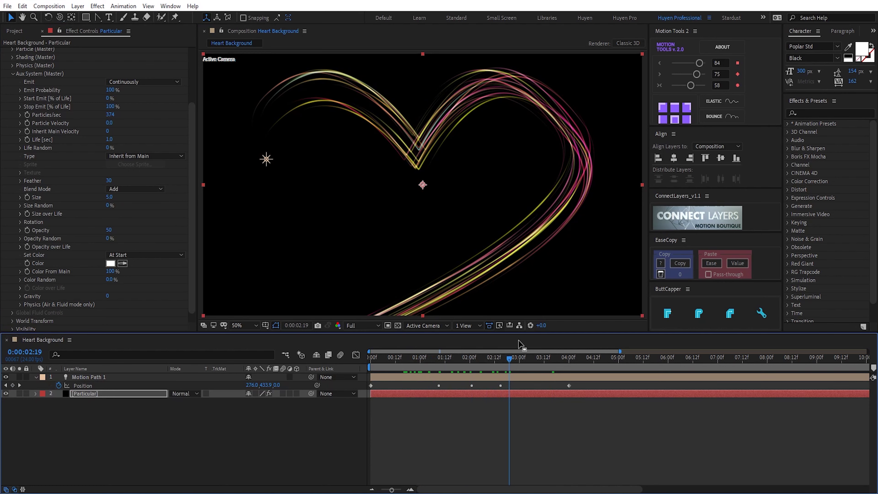
{"action": "left_click_drag", "start_coordinate": [539, 357], "coordinate": [578, 355]}
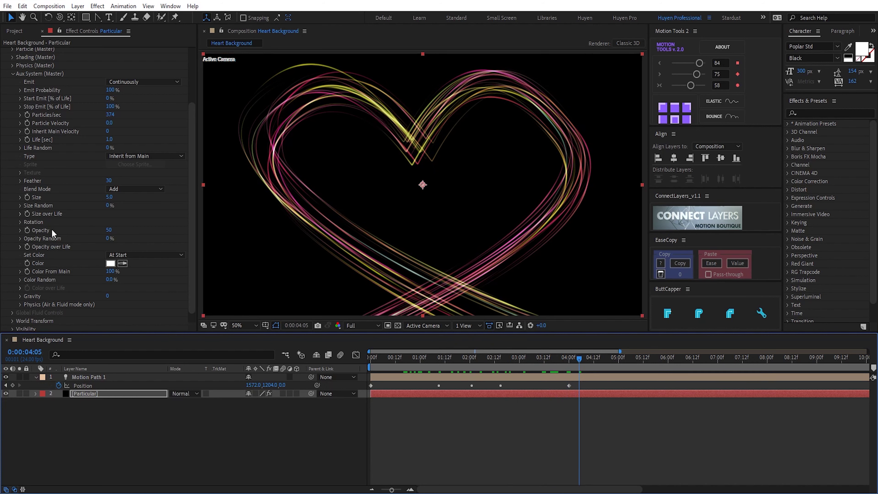
{"action": "left_click", "coordinate": [13, 75]}
Add a new adjustment layer and name it Effects
{"action": "left_click", "coordinate": [4, 52]}
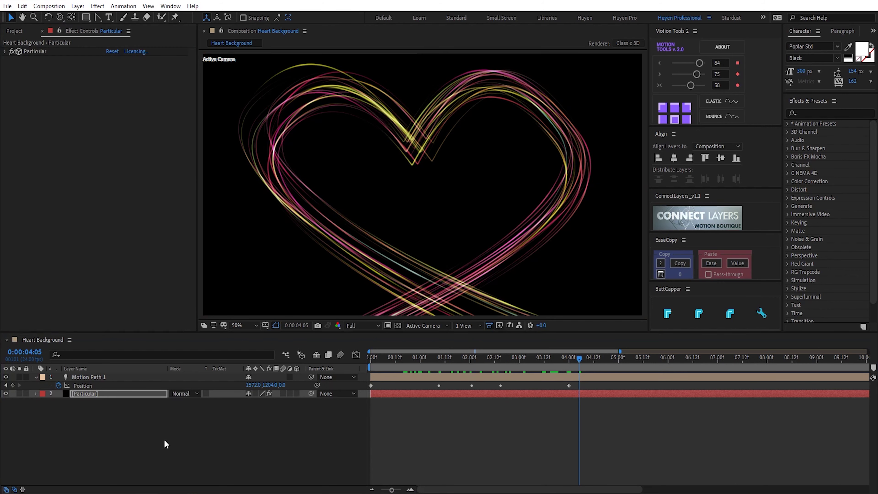
{"action": "left_click", "coordinate": [165, 438]}
{"action": "right_click", "coordinate": [165, 438]}
{"action": "mouse_move", "coordinate": [242, 332]}
{"action": "left_click", "coordinate": [314, 410]}
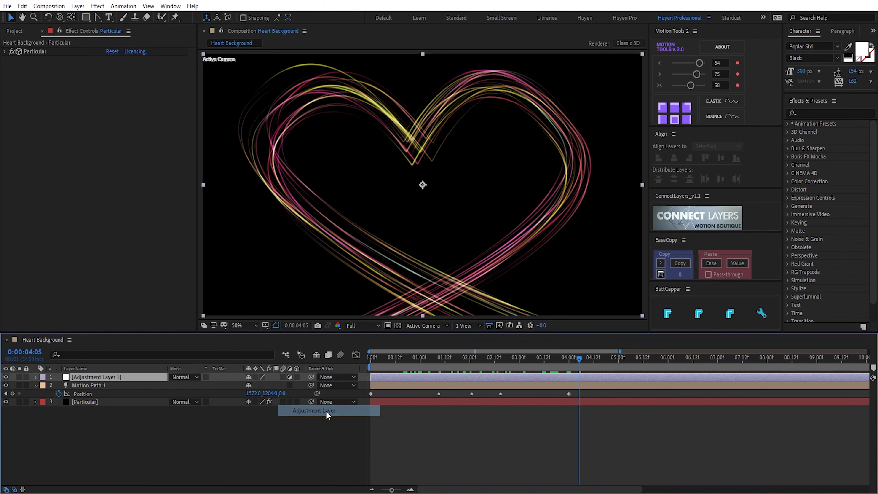
{"action": "key", "text": "Return"}
{"action": "type", "text": "Effec"}
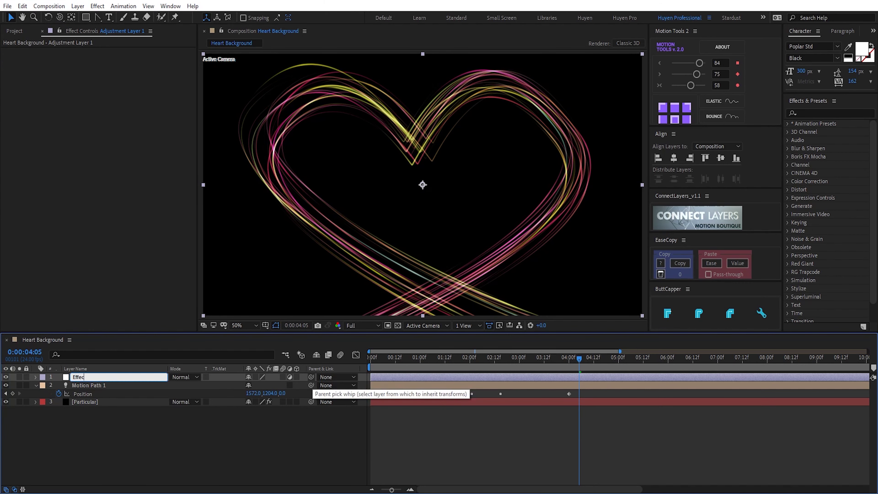
{"action": "type", "text": "ts"}
{"action": "key", "text": "Return"}
Apply Curves to the Effects layer and shape an S-curve by raising highlights and lowering shadows
{"action": "key", "text": "ctrl+space"}
{"action": "type", "text": "cur"}
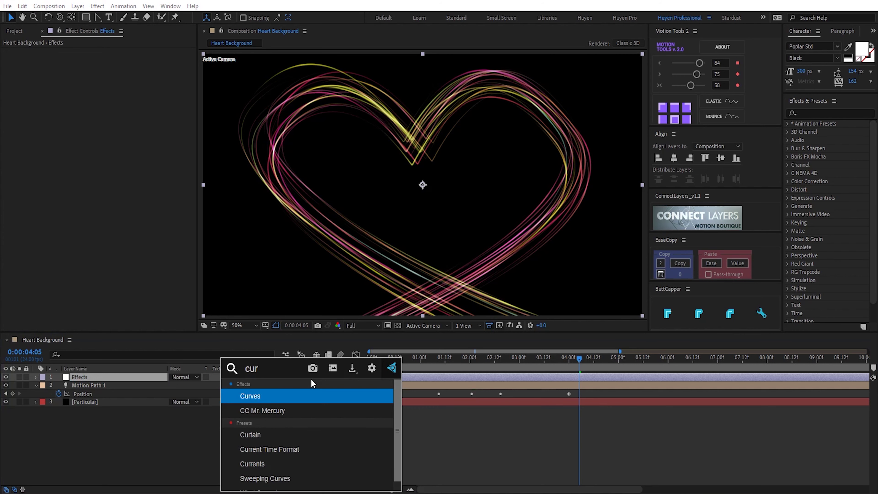
{"action": "key", "text": "Return"}
{"action": "left_click_drag", "start_coordinate": [98, 126], "coordinate": [94, 120]}
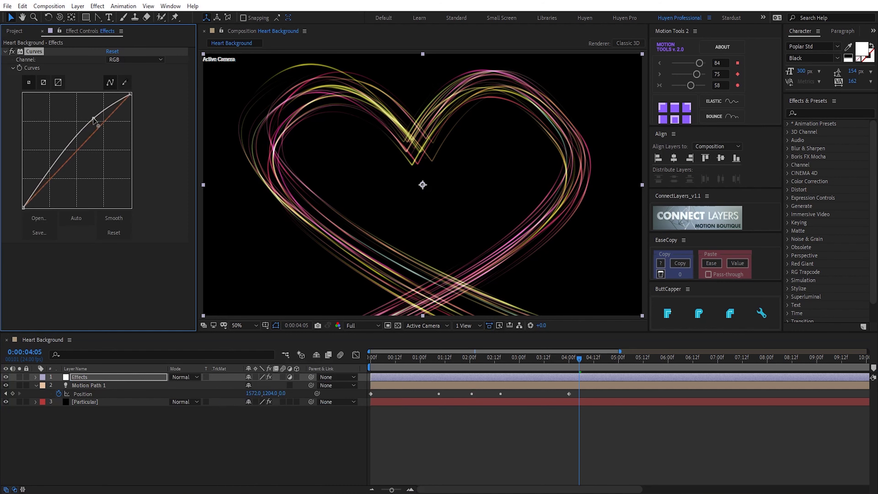
{"action": "left_click_drag", "start_coordinate": [60, 159], "coordinate": [69, 169]}
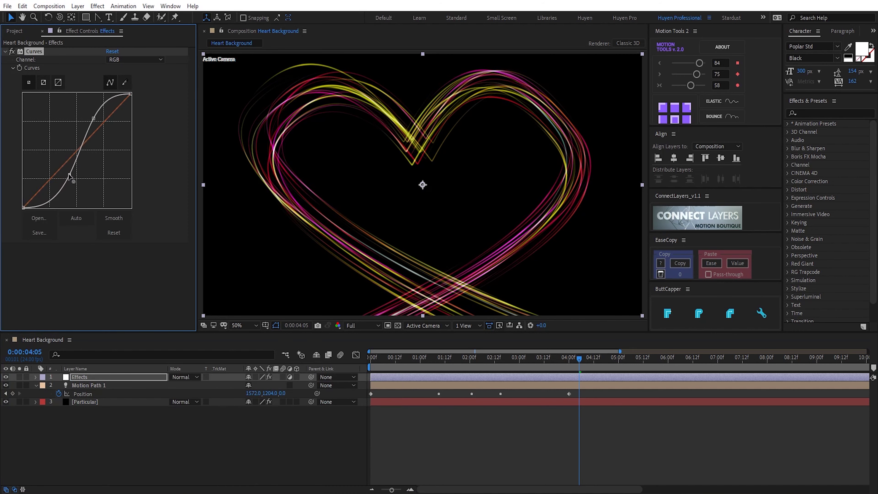
Apply Shine to the Effects layer with its source point near the heart's bottom
{"action": "left_click", "coordinate": [81, 387]}
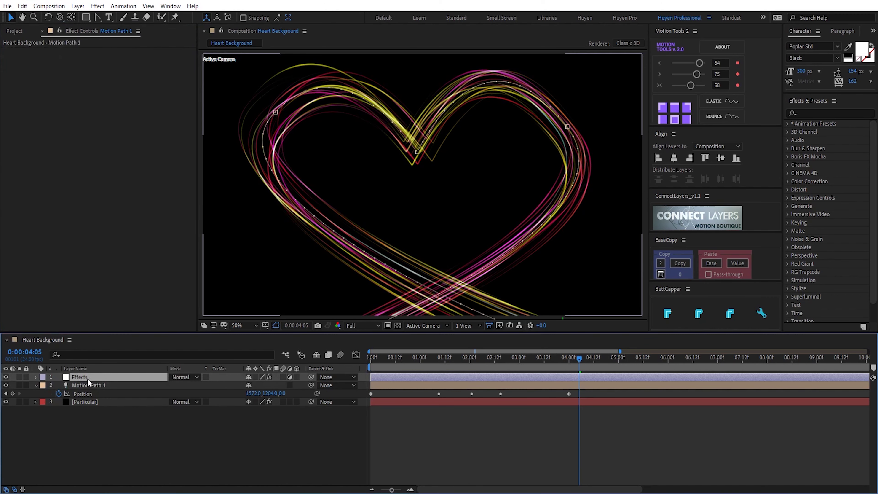
{"action": "left_click", "coordinate": [87, 378]}
{"action": "key", "text": "ctrl+space"}
{"action": "type", "text": "shine"}
{"action": "key", "text": "Return"}
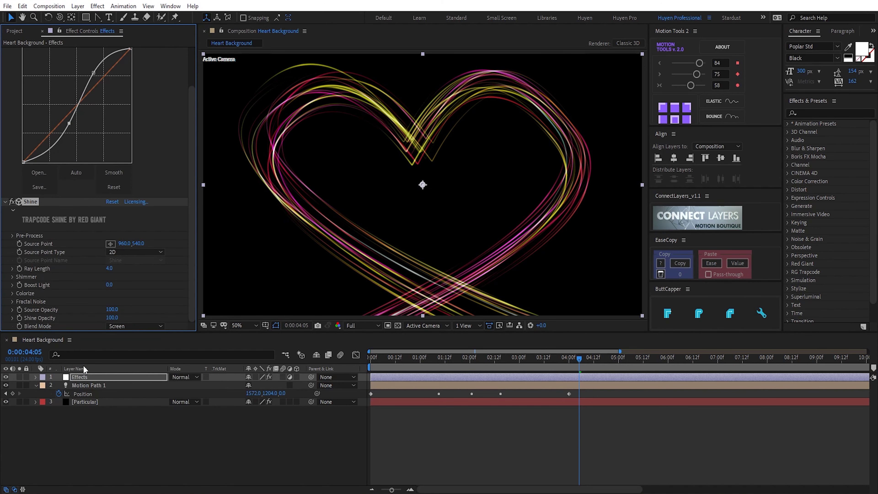
{"action": "left_click", "coordinate": [423, 306]}
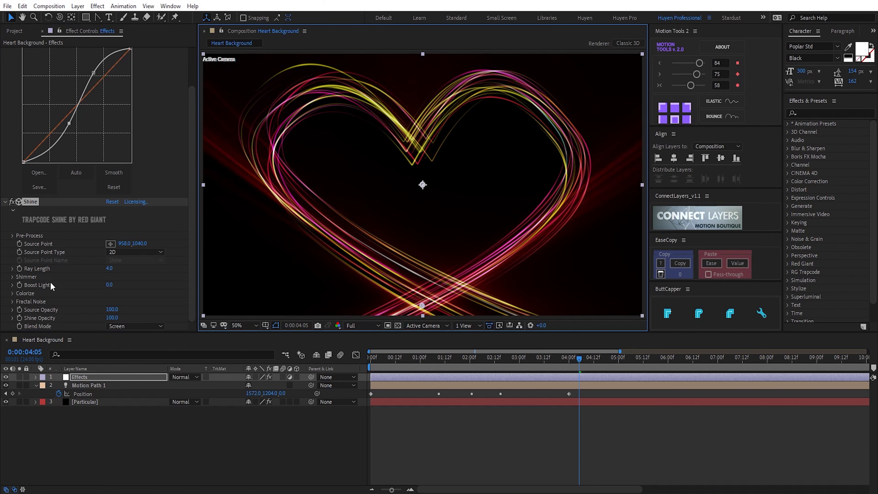
Set the Shine Colorize shadows colour to a deep pink
{"action": "left_click", "coordinate": [13, 293]}
{"action": "scroll", "coordinate": [157, 271], "scroll_direction": "down", "scroll_amount": 3}
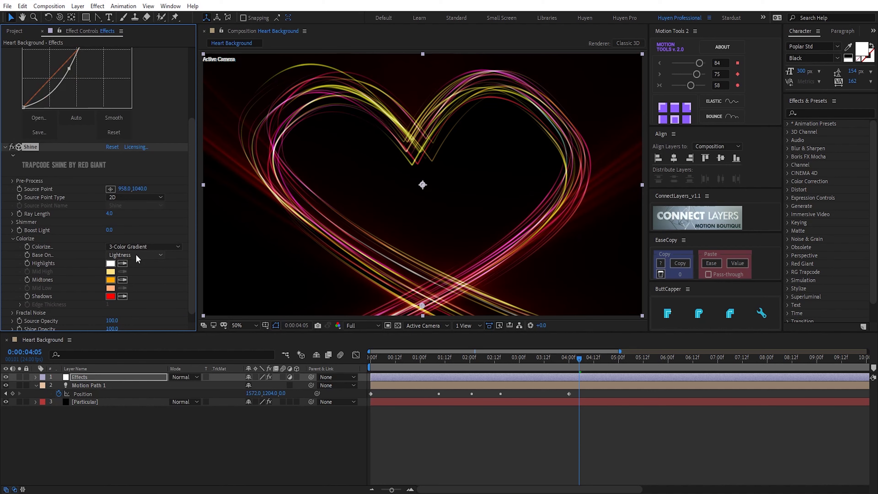
{"action": "left_click", "coordinate": [111, 296]}
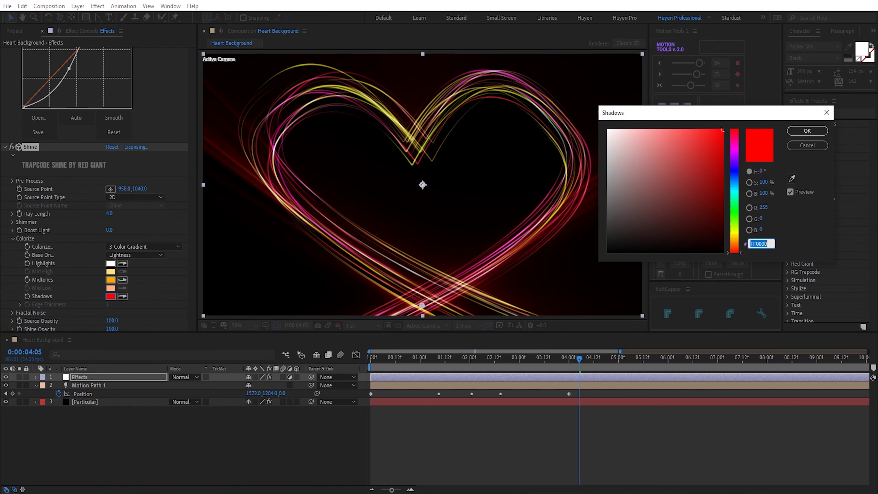
{"action": "left_click", "coordinate": [792, 178]}
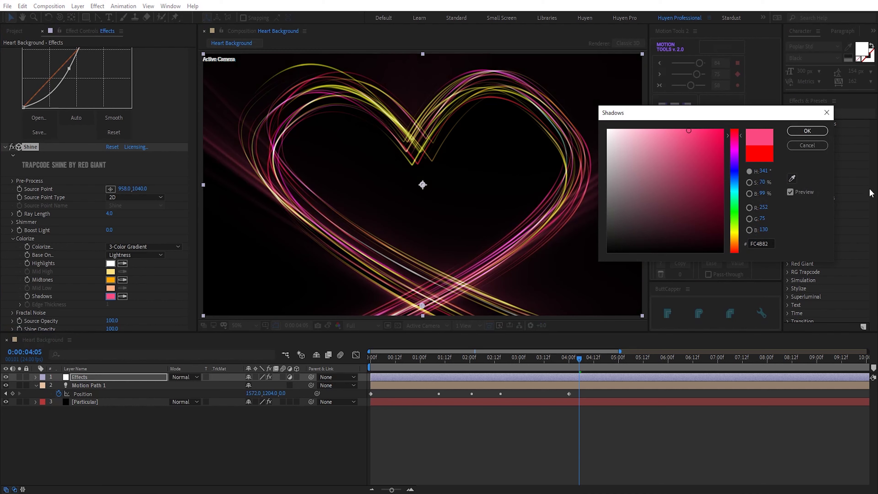
{"action": "left_click_drag", "start_coordinate": [689, 131], "coordinate": [713, 131]}
{"action": "left_click", "coordinate": [827, 133]}
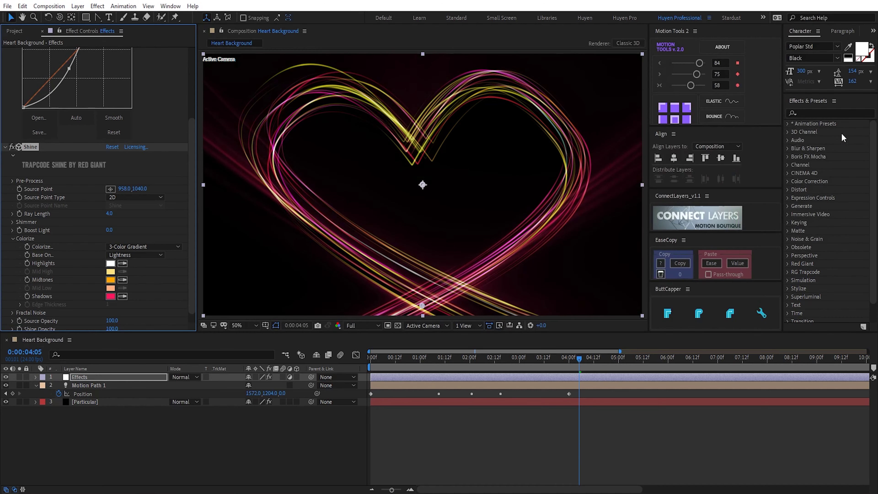
Set the Shine Colorize midtones colour to a sampled yellow
{"action": "left_click", "coordinate": [111, 280]}
{"action": "left_click", "coordinate": [792, 179]}
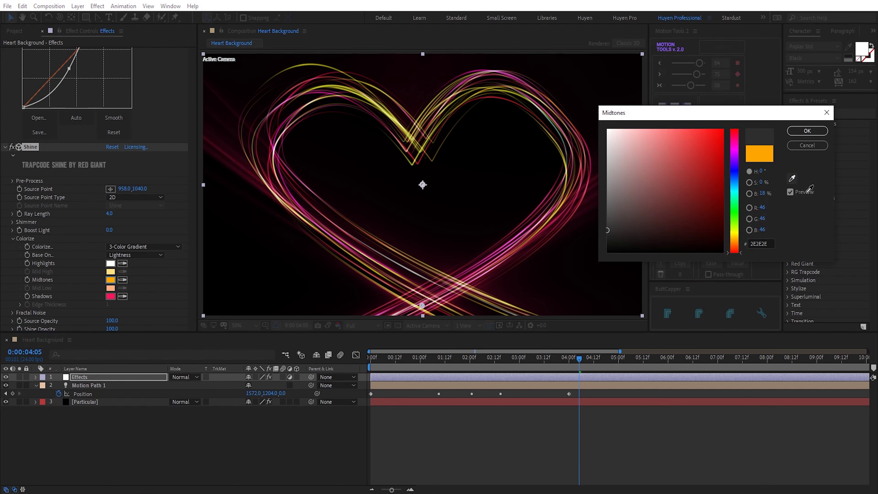
{"action": "left_click", "coordinate": [460, 282]}
{"action": "left_click_drag", "start_coordinate": [698, 133], "coordinate": [710, 130]}
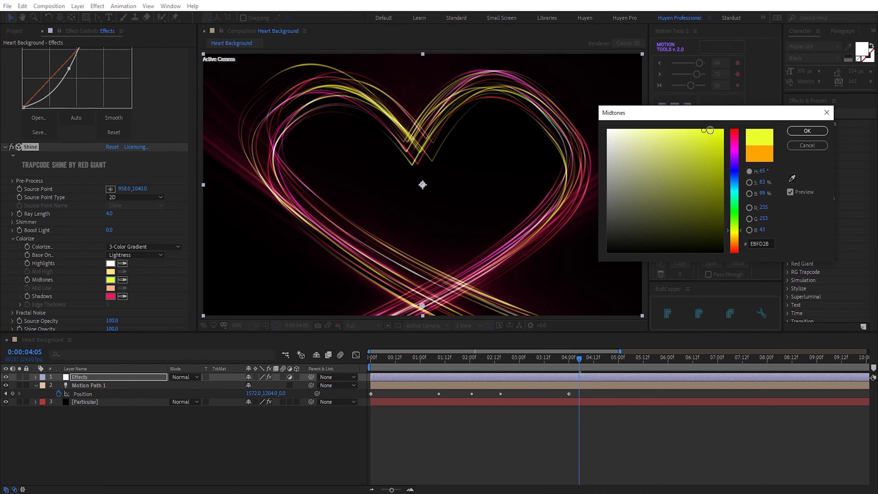
{"action": "left_click", "coordinate": [807, 131]}
Set the Shine highlights to bright cyan 48FCE1 and scrub to preview the heart
{"action": "left_click", "coordinate": [111, 263]}
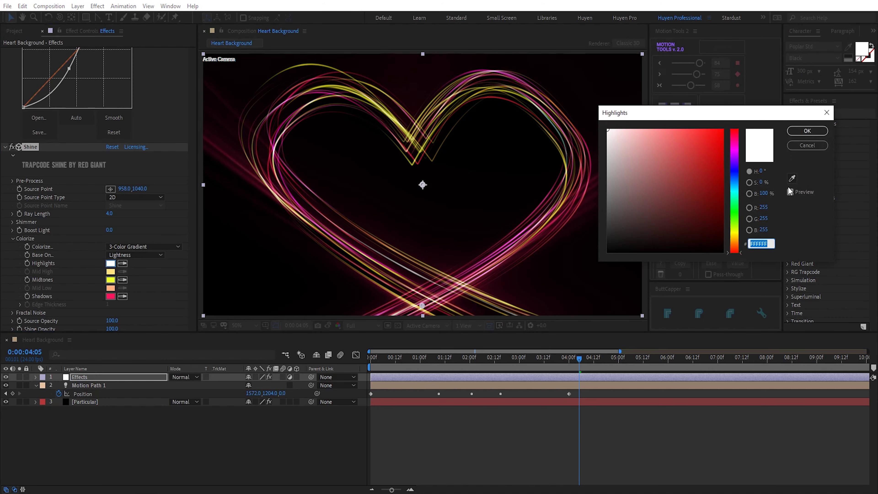
{"action": "left_click", "coordinate": [793, 179]}
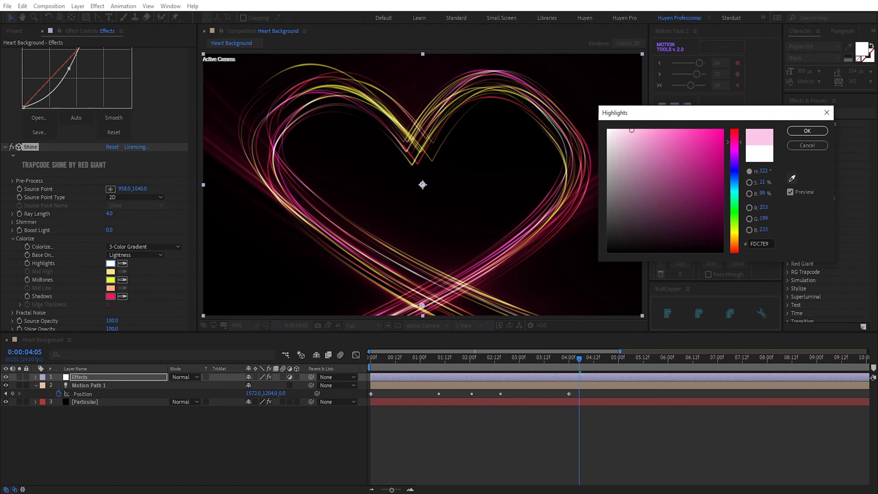
{"action": "left_click_drag", "start_coordinate": [680, 137], "coordinate": [690, 131]}
{"action": "left_click", "coordinate": [802, 133]}
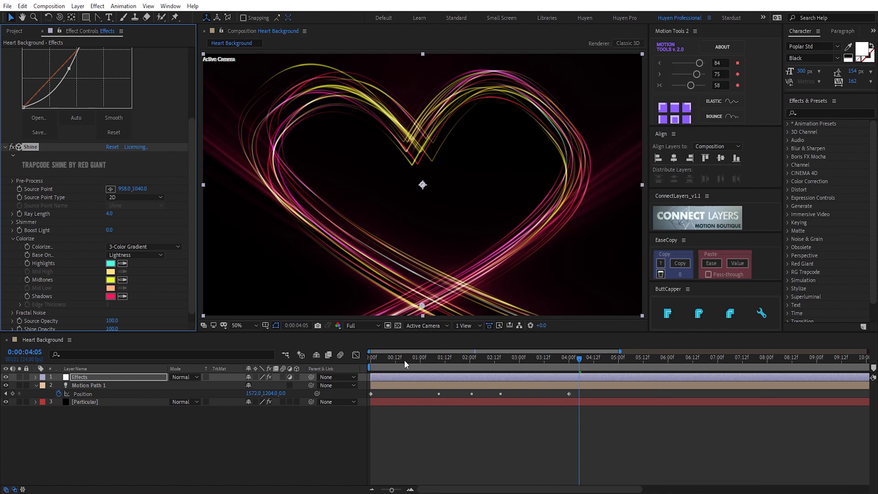
{"action": "left_click_drag", "start_coordinate": [396, 362], "coordinate": [571, 368]}
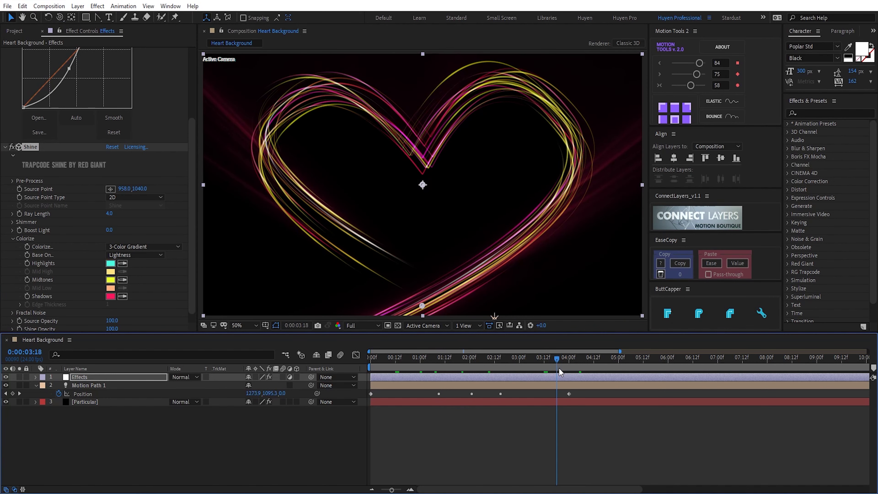
Duplicate Shine at 25% view and place Shine 2's source near the heart's top
{"action": "key", "text": "comma"}
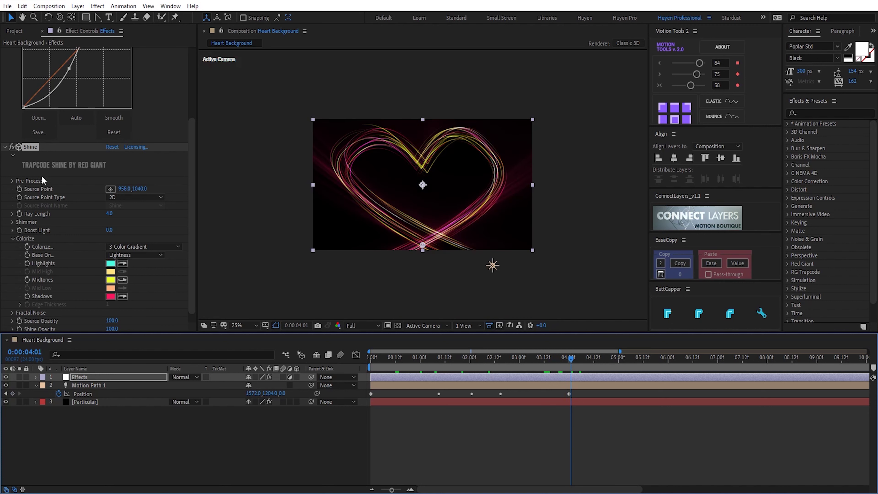
{"action": "left_click", "coordinate": [6, 146]}
{"action": "left_click", "coordinate": [5, 51]}
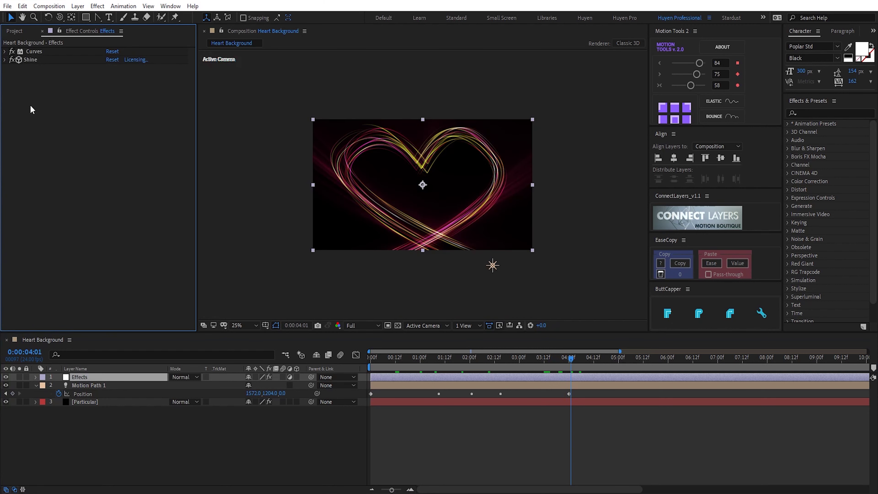
{"action": "left_click", "coordinate": [35, 60]}
{"action": "key", "text": "ctrl+d"}
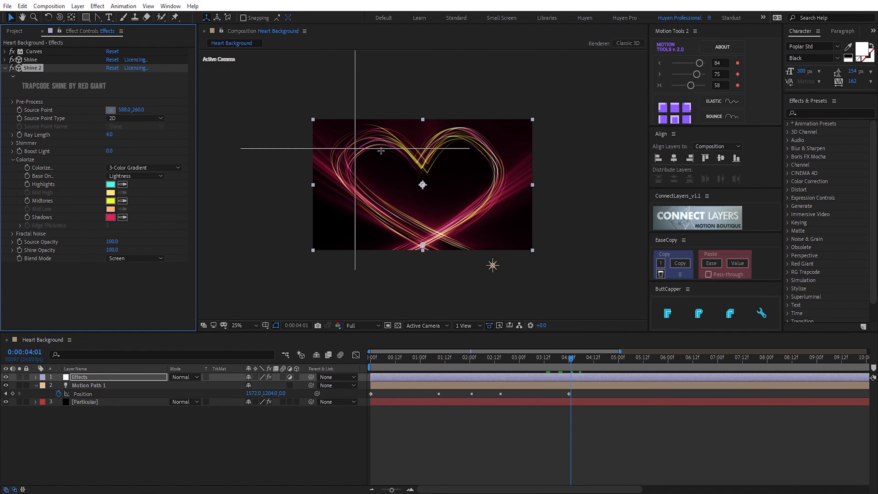
{"action": "left_click", "coordinate": [420, 147]}
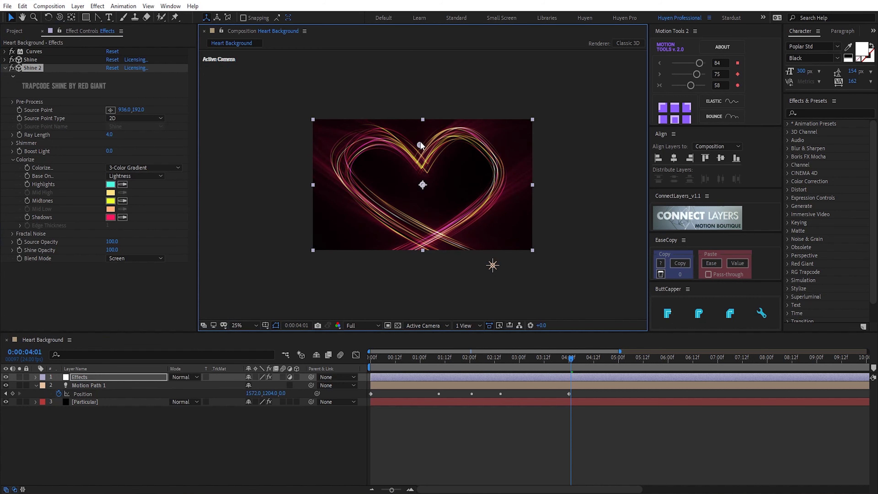
{"action": "left_click_drag", "start_coordinate": [410, 358], "coordinate": [446, 360]}
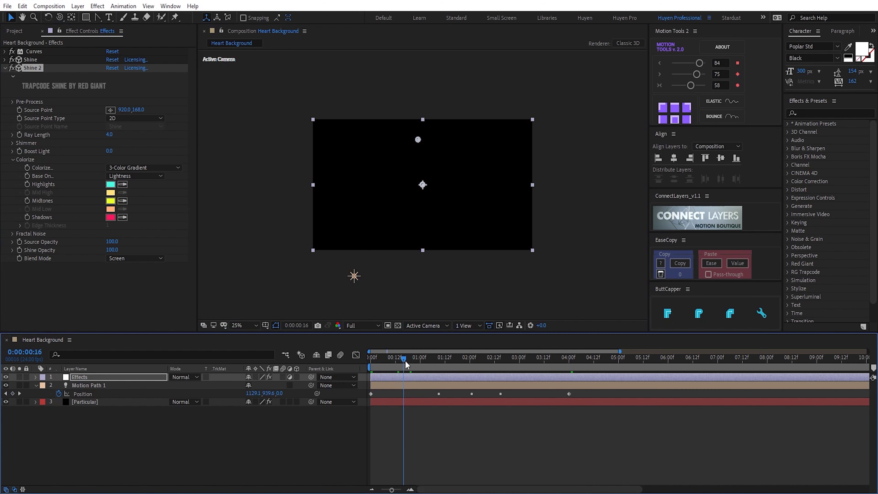
{"action": "left_click_drag", "start_coordinate": [480, 365], "coordinate": [564, 361]}
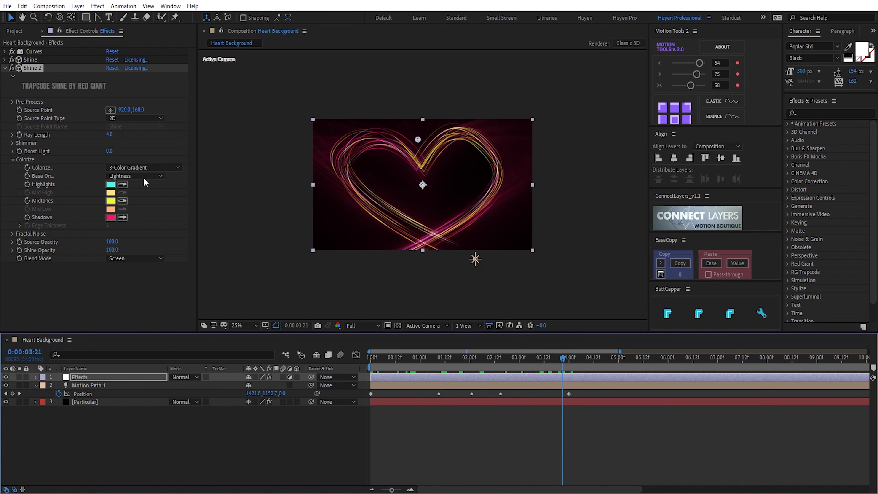
Give Shine 2 ray length 6 and Add blending, then preview the full heart at 4:11
{"action": "left_click", "coordinate": [110, 132]}
{"action": "type", "text": "6"}
{"action": "key", "text": "Tab"}
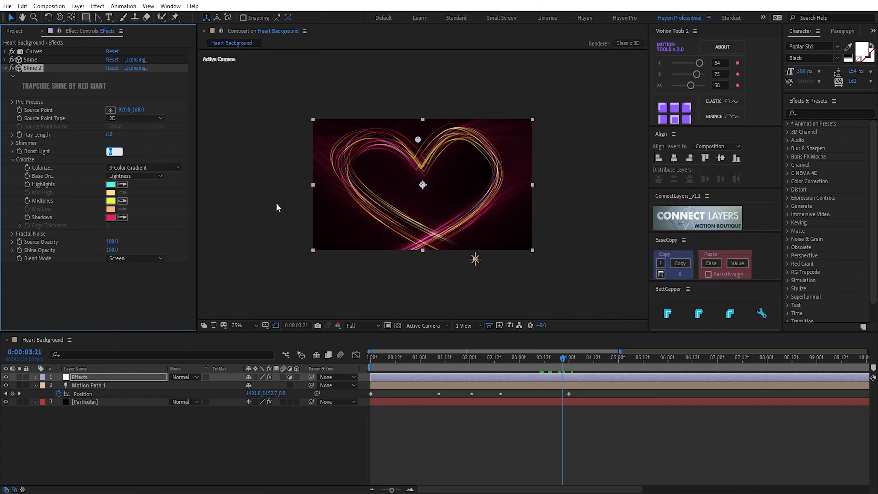
{"action": "left_click", "coordinate": [283, 298]}
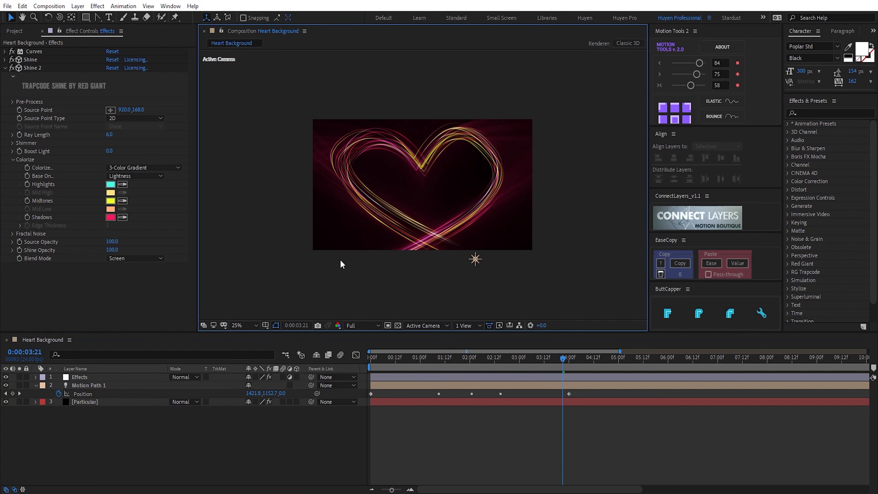
{"action": "left_click", "coordinate": [140, 260]}
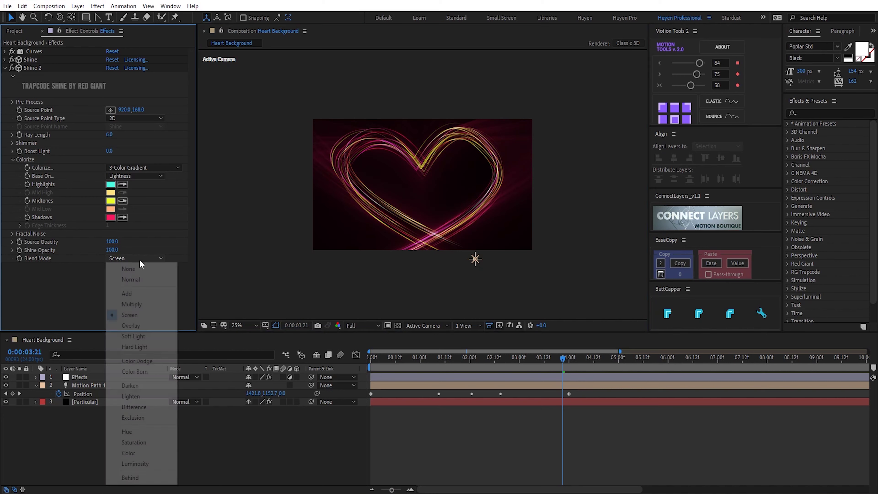
{"action": "left_click", "coordinate": [142, 293]}
{"action": "left_click_drag", "start_coordinate": [408, 362], "coordinate": [592, 359]}
{"action": "left_click", "coordinate": [277, 439]}
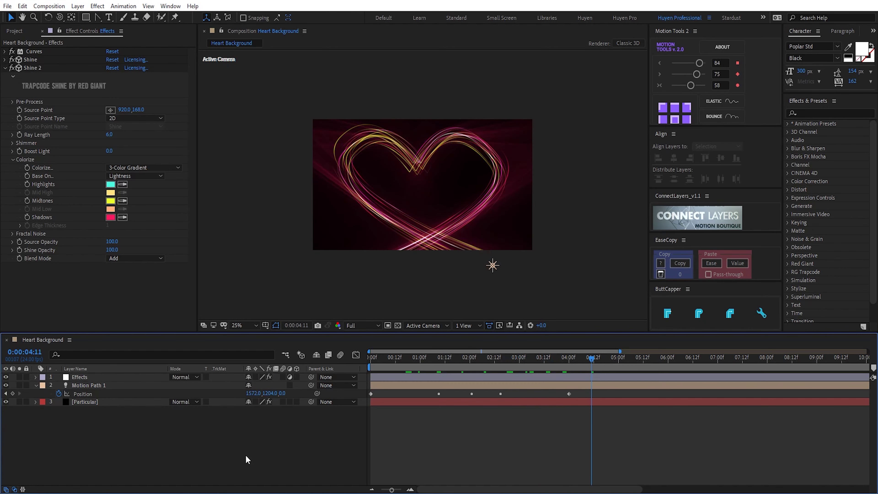
Create a solid named BG and move it beneath all other layers
{"action": "key", "text": "ctrl+y"}
{"action": "type", "text": "BG"}
{"action": "key", "text": "Return"}
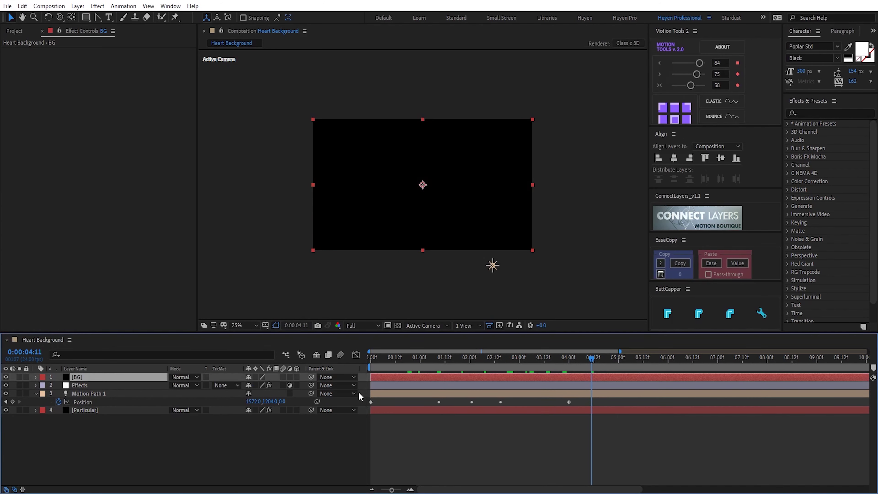
{"action": "left_click_drag", "start_coordinate": [147, 376], "coordinate": [150, 448]}
Apply a Fill effect to BG and colour it dark maroon 230226
{"action": "key", "text": "ctrl+space"}
{"action": "type", "text": "fil"}
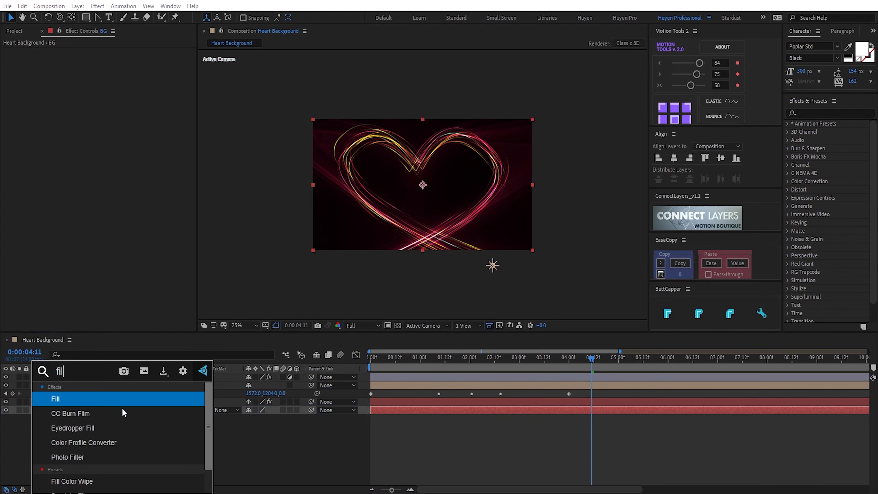
{"action": "key", "text": "Return"}
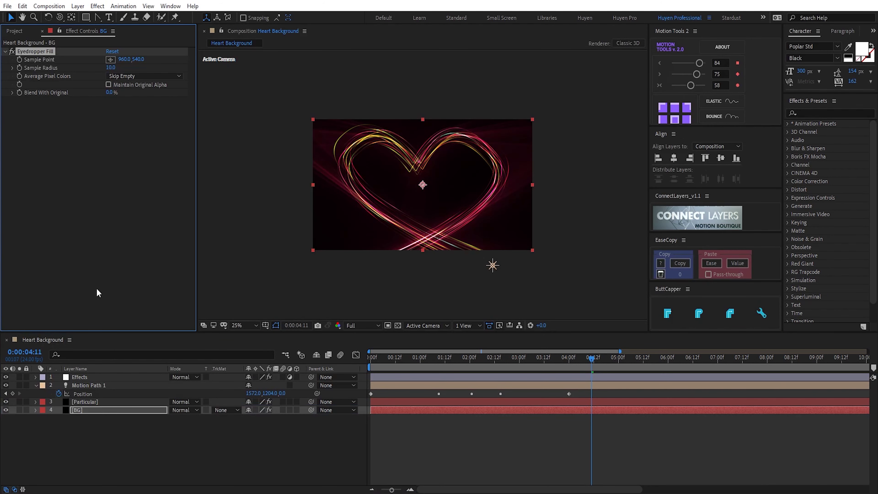
{"action": "key", "text": "Delete"}
{"action": "key", "text": "ctrl+space"}
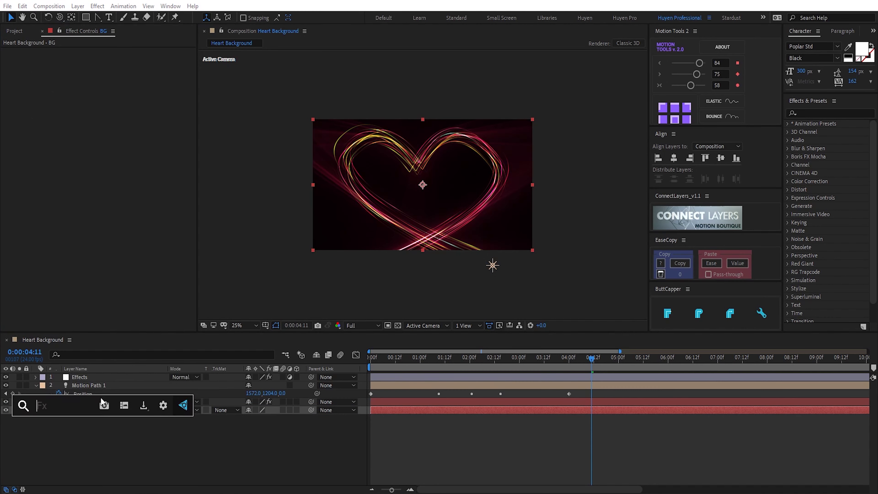
{"action": "type", "text": "fil"}
{"action": "key", "text": "Return"}
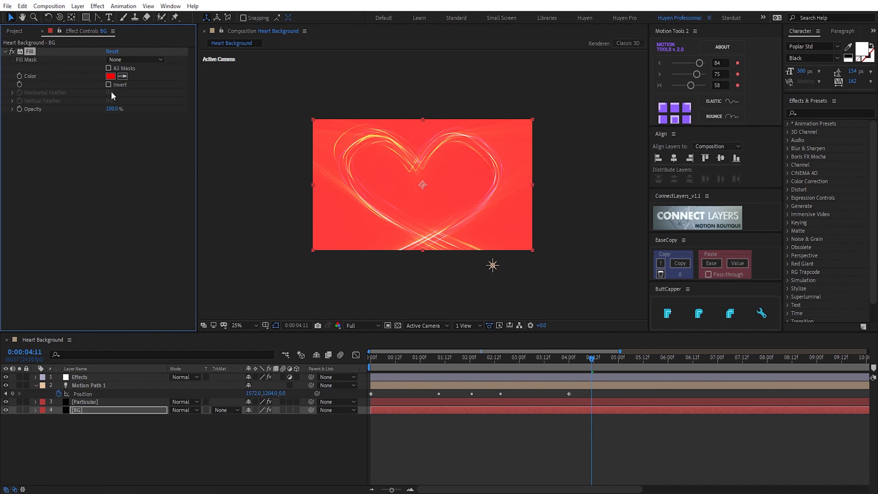
{"action": "left_click", "coordinate": [110, 76]}
{"action": "left_click", "coordinate": [690, 132]}
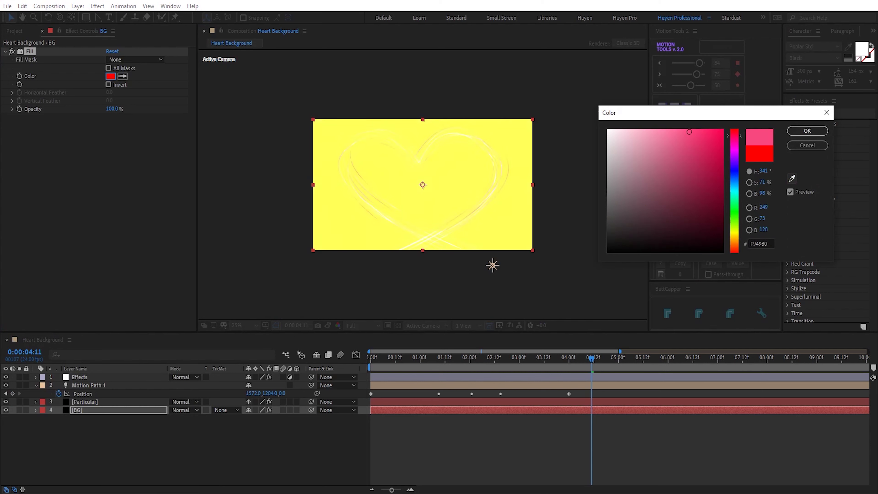
{"action": "left_click_drag", "start_coordinate": [710, 224], "coordinate": [713, 235]}
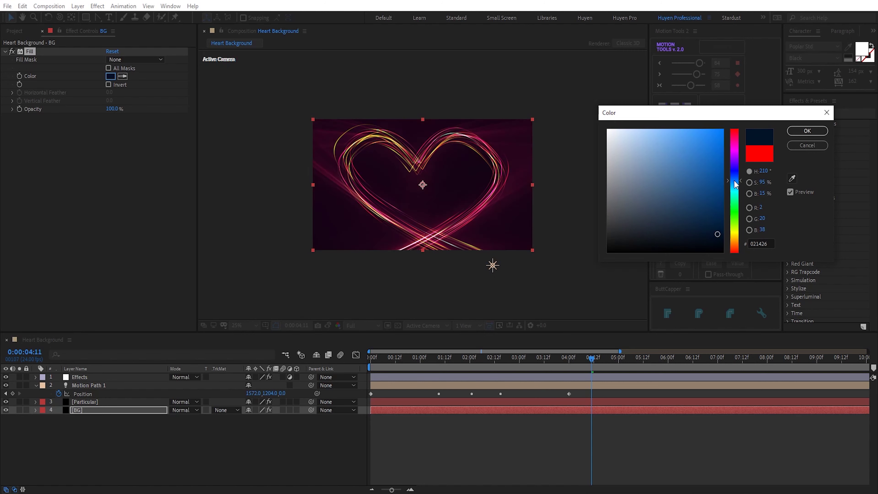
{"action": "left_click_drag", "start_coordinate": [735, 179], "coordinate": [736, 152]}
{"action": "left_click", "coordinate": [798, 133]}
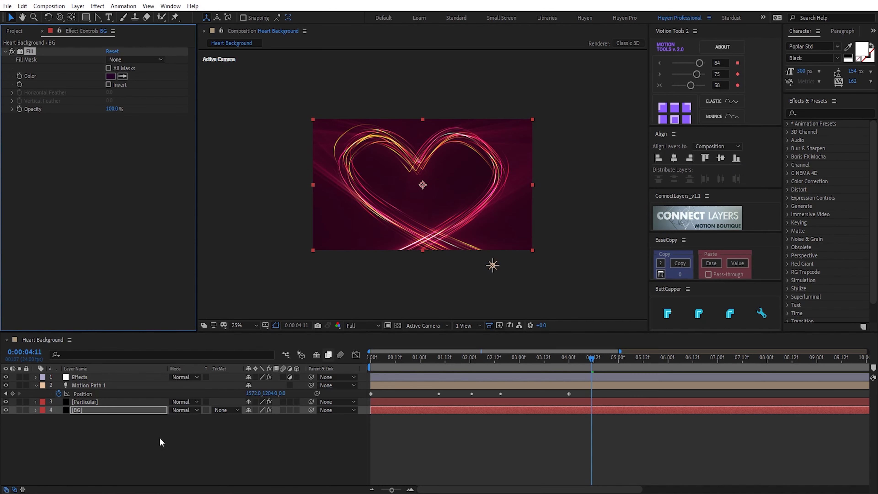
Select the Effects layer and bring up the quick effect search
{"action": "left_click", "coordinate": [105, 403]}
{"action": "left_click", "coordinate": [92, 377]}
{"action": "key", "text": "ctrl+space"}
Apply Glow to the Effects layer, return to frame 0 and fit the preview to the viewer
{"action": "type", "text": "glow"}
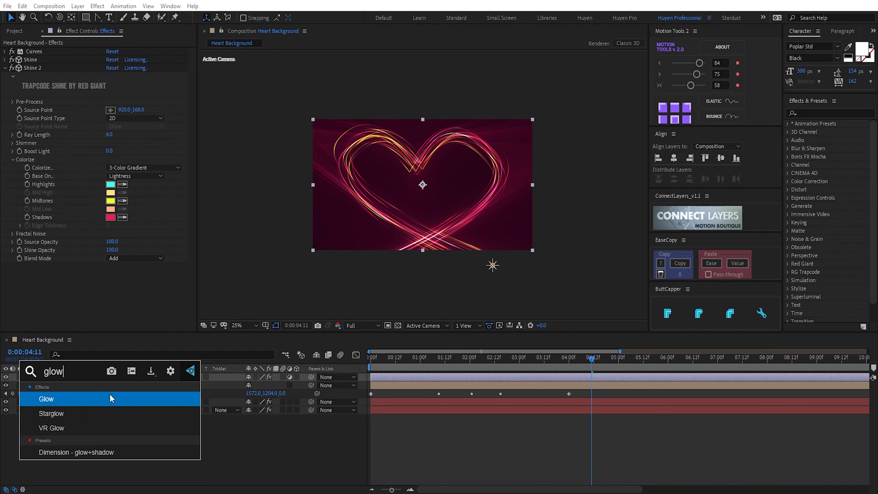
{"action": "key", "text": "Return"}
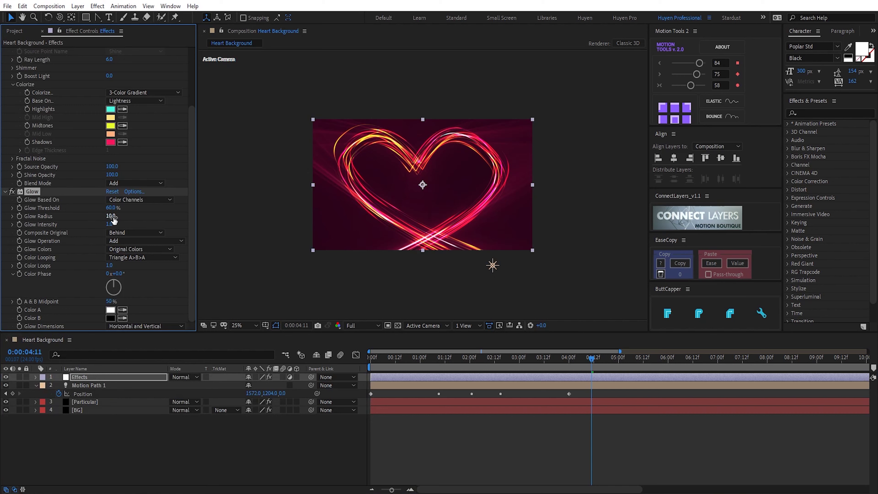
{"action": "left_click", "coordinate": [381, 358]}
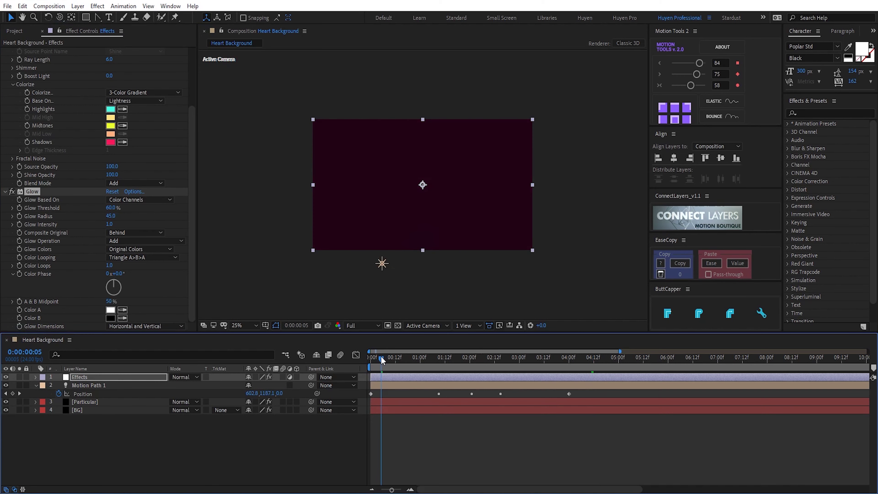
{"action": "left_click", "coordinate": [252, 329]}
{"action": "left_click", "coordinate": [242, 157]}
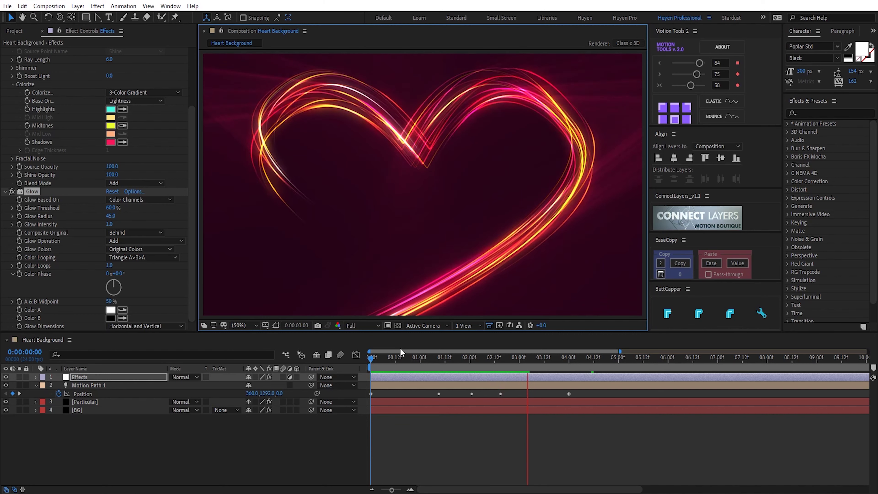
Collapse Glow, show the Project panel, stop playback and check the heart at 1:21 and 4:15
{"action": "left_click", "coordinate": [5, 191]}
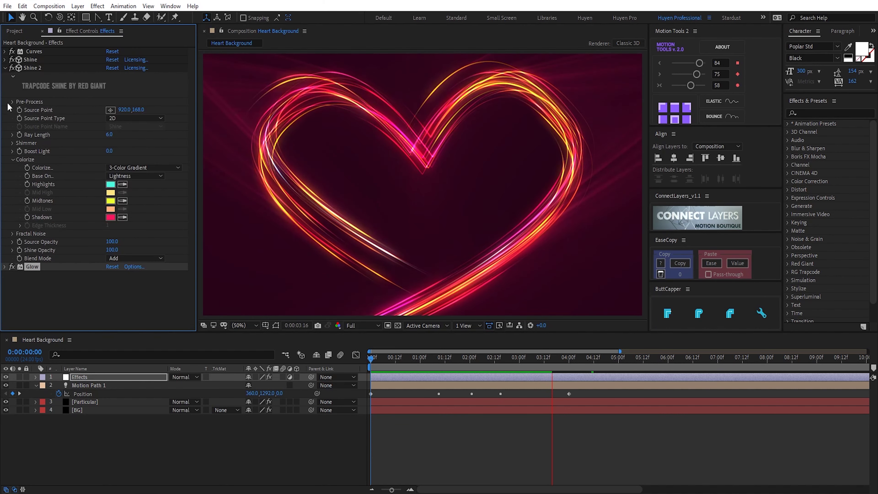
{"action": "left_click", "coordinate": [15, 31]}
{"action": "left_click", "coordinate": [106, 235]}
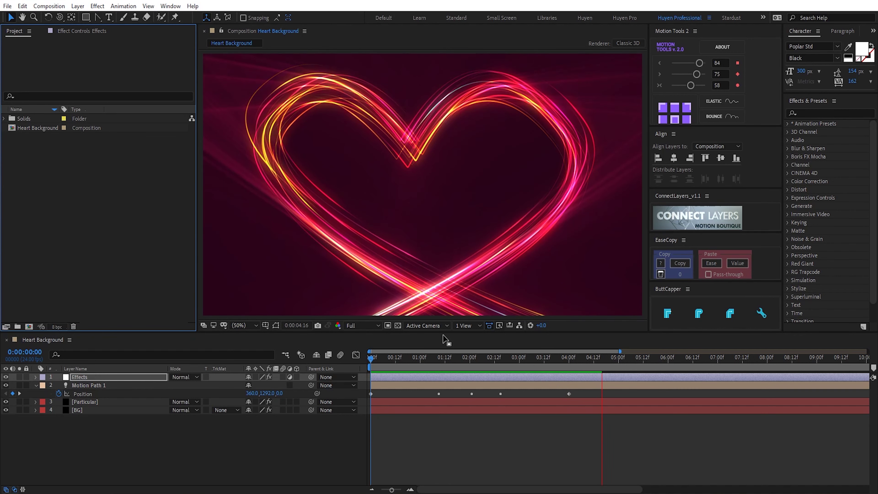
{"action": "key", "text": "space"}
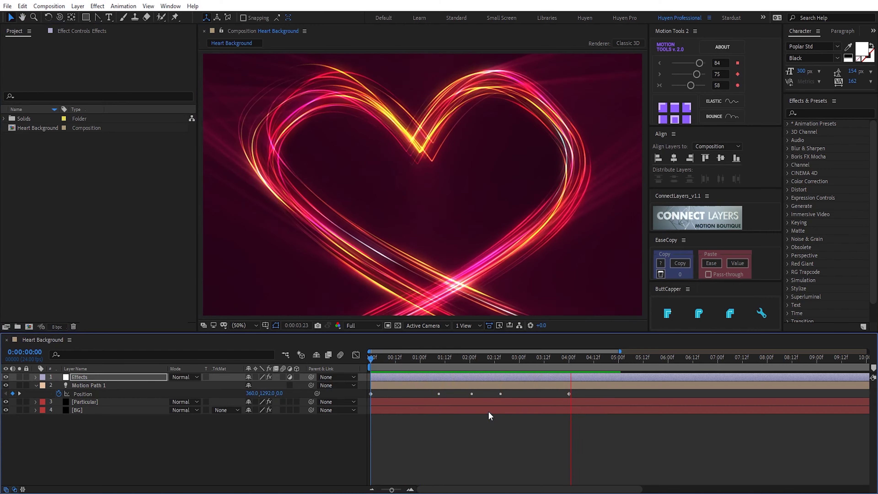
{"action": "left_click", "coordinate": [463, 360]}
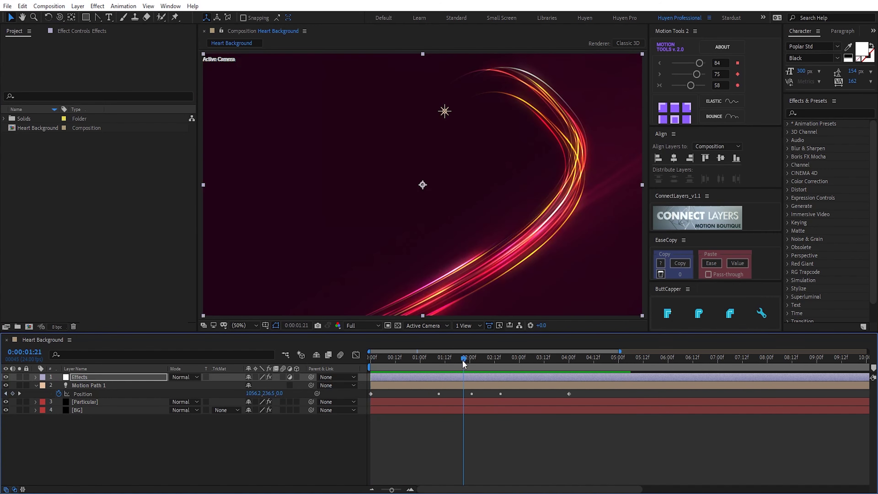
{"action": "left_click", "coordinate": [601, 360]}
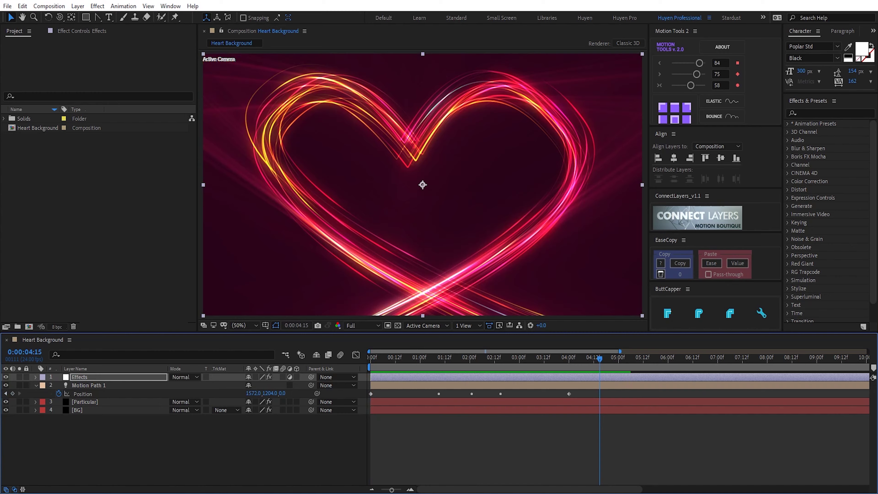